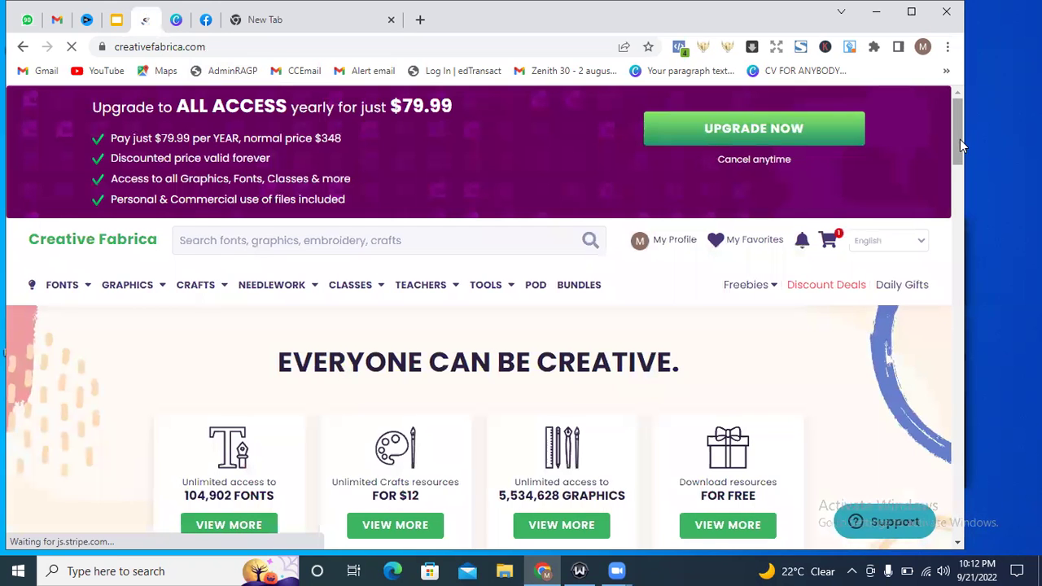
Go to Graphics > Coloring Books Adults to list the 33,545 adult coloring products.
drag(960, 137, 946, 96)
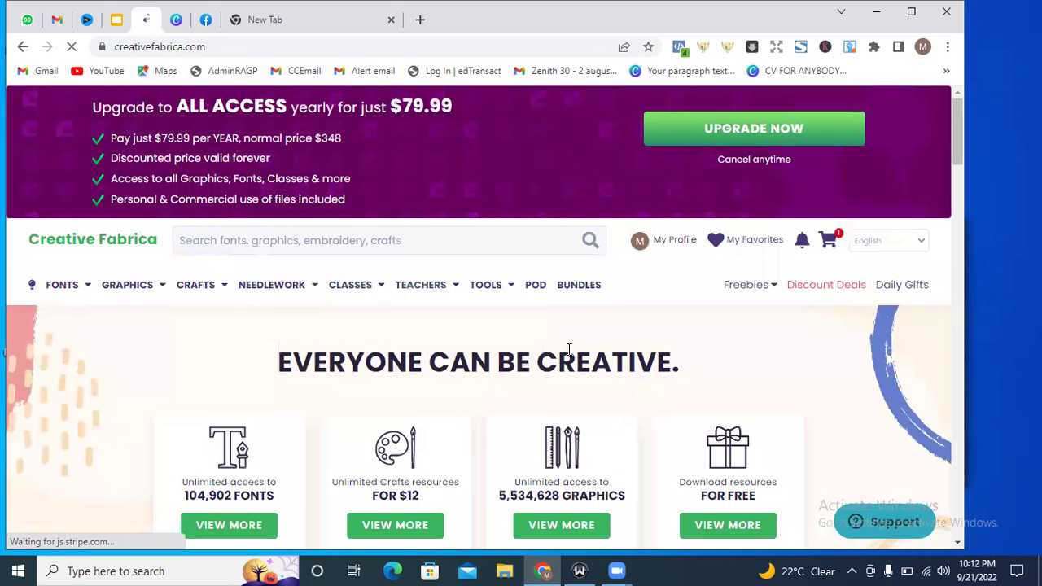
drag(959, 142, 963, 116)
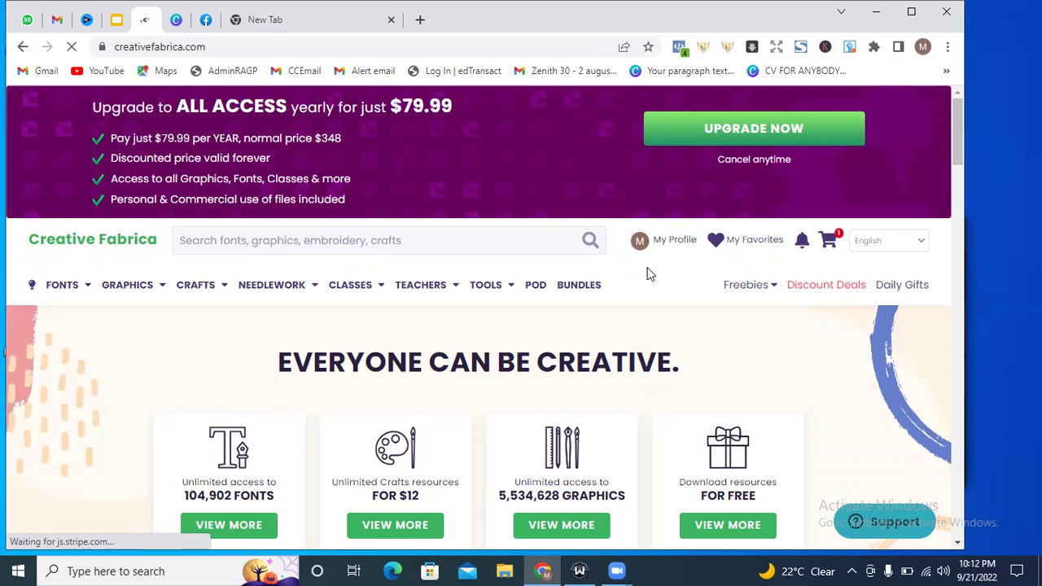
click(306, 245)
mouse_move(159, 292)
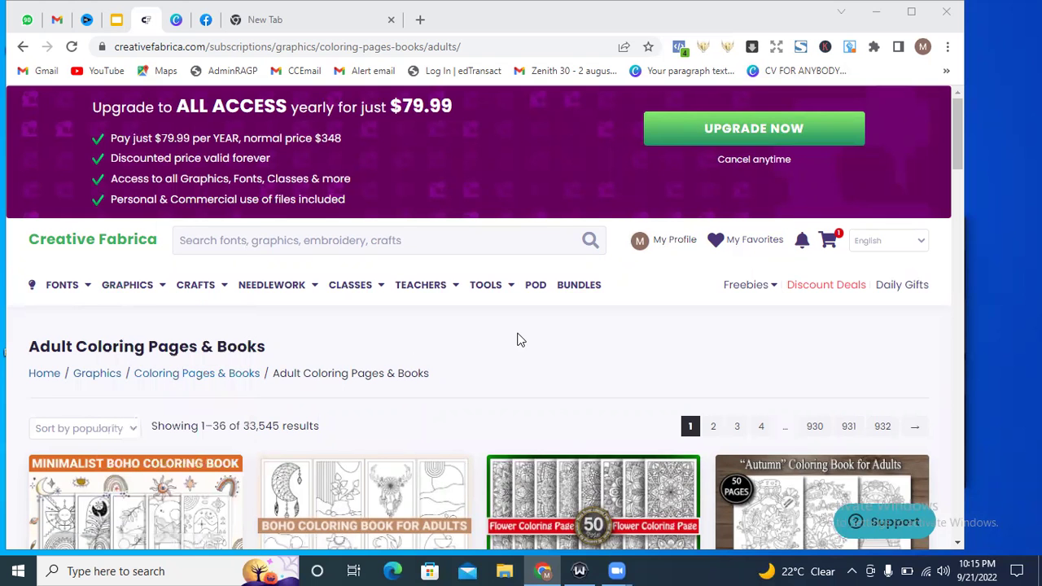
Scroll through the first page of adult coloring products, then go to results page 2.
drag(959, 141, 953, 223)
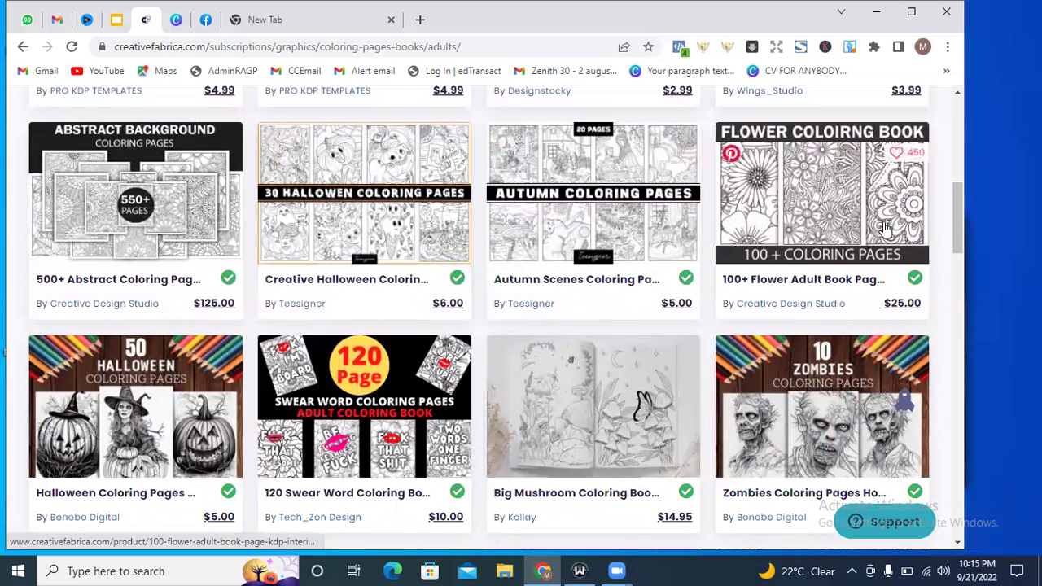
drag(958, 214, 957, 283)
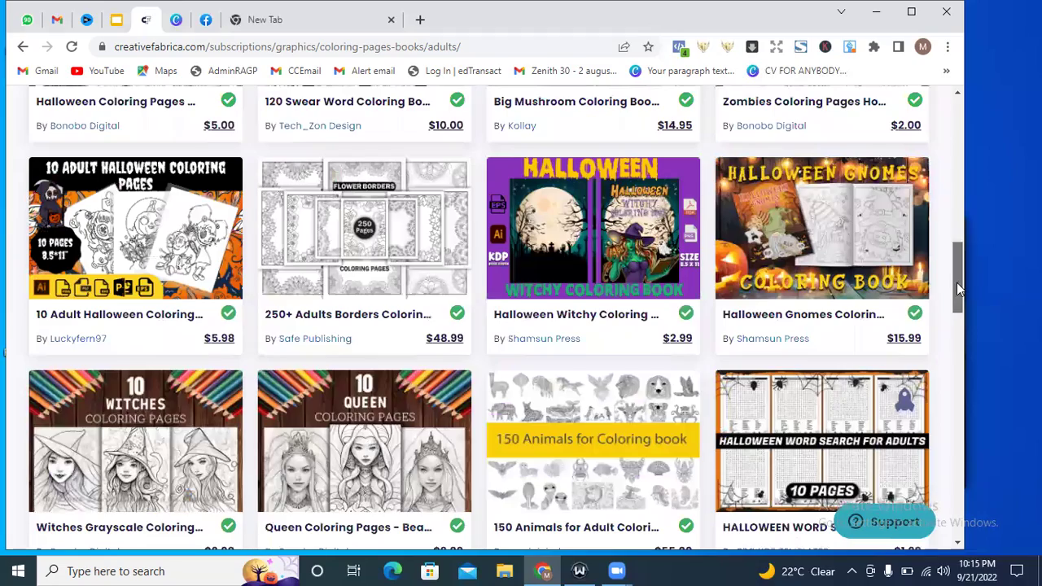
scroll(959, 276, down, 1)
scroll(960, 258, up, 2)
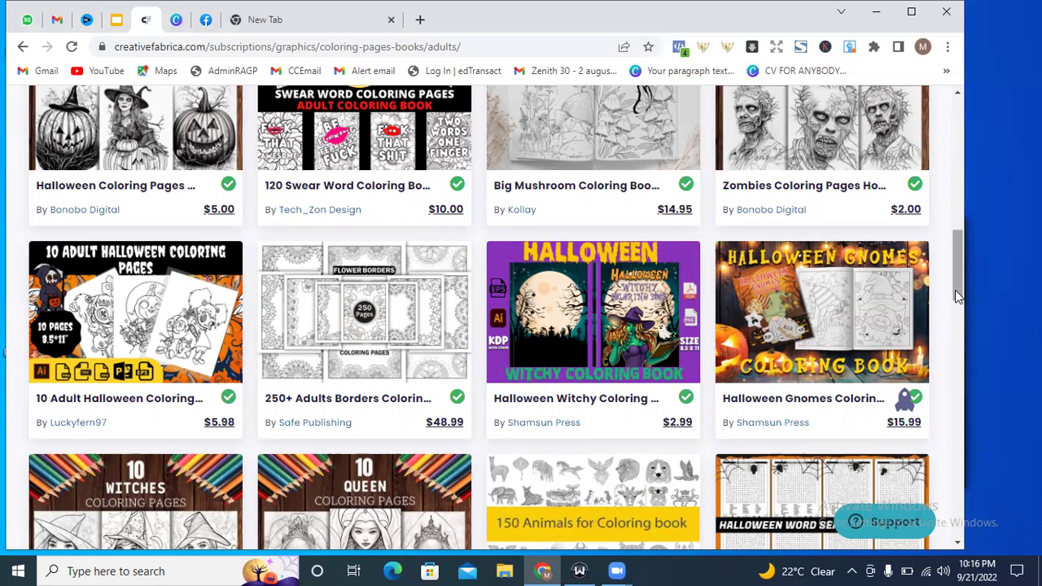
drag(959, 297, 960, 249)
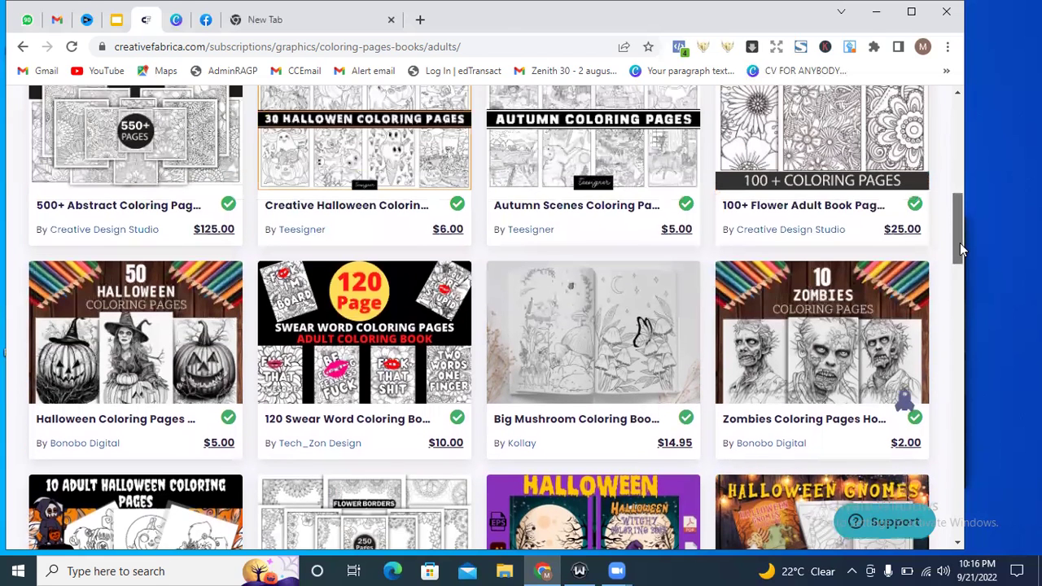
scroll(960, 243, up, 1)
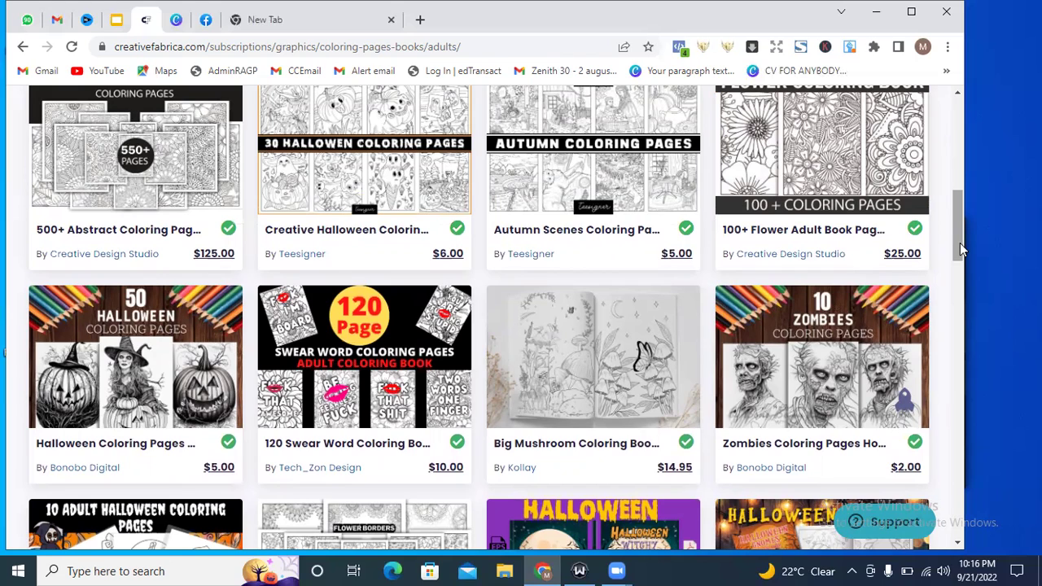
scroll(955, 232, up, 1)
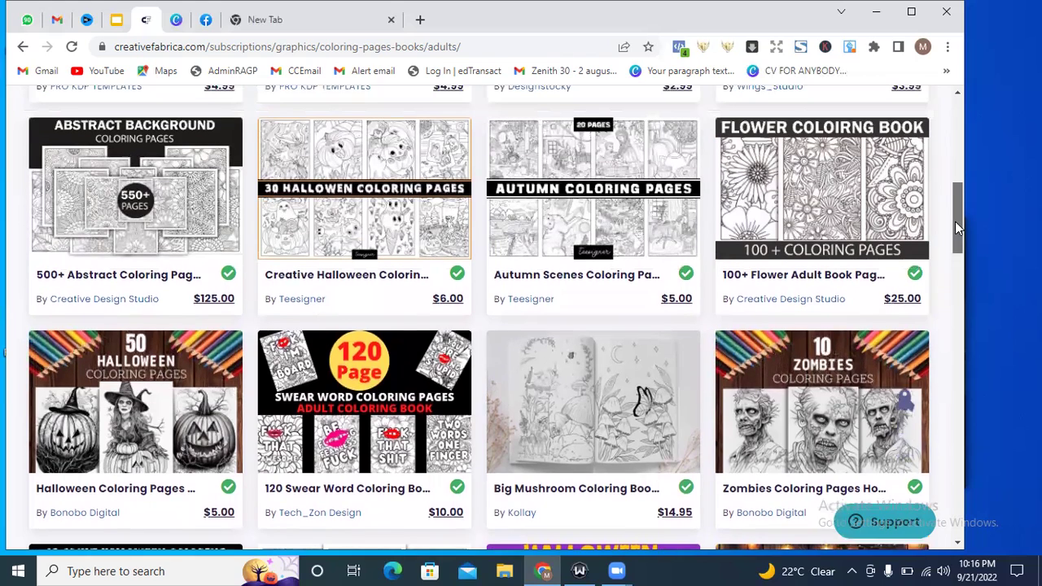
scroll(956, 232, down, 1)
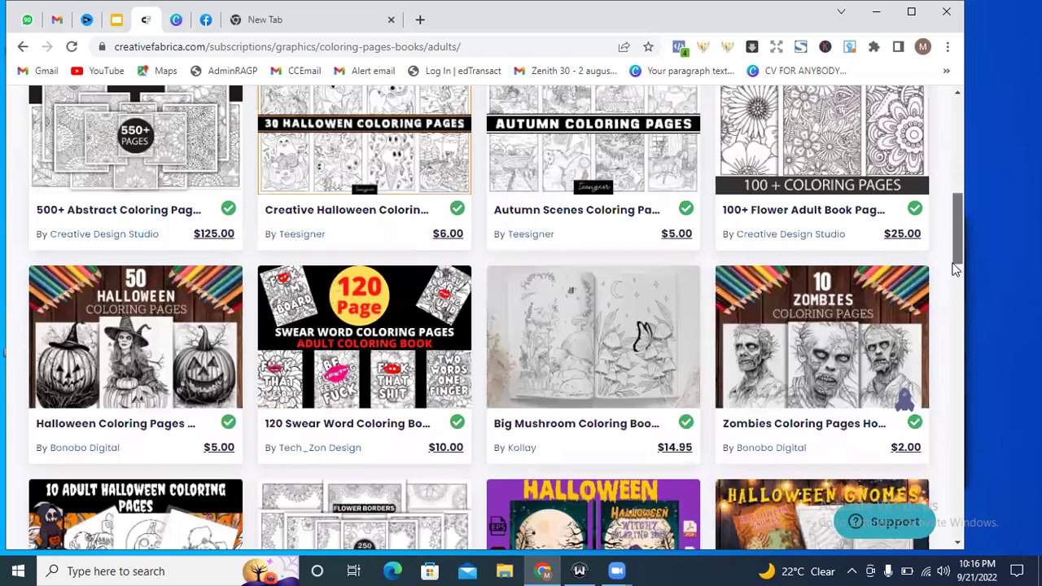
scroll(868, 210, down, 2)
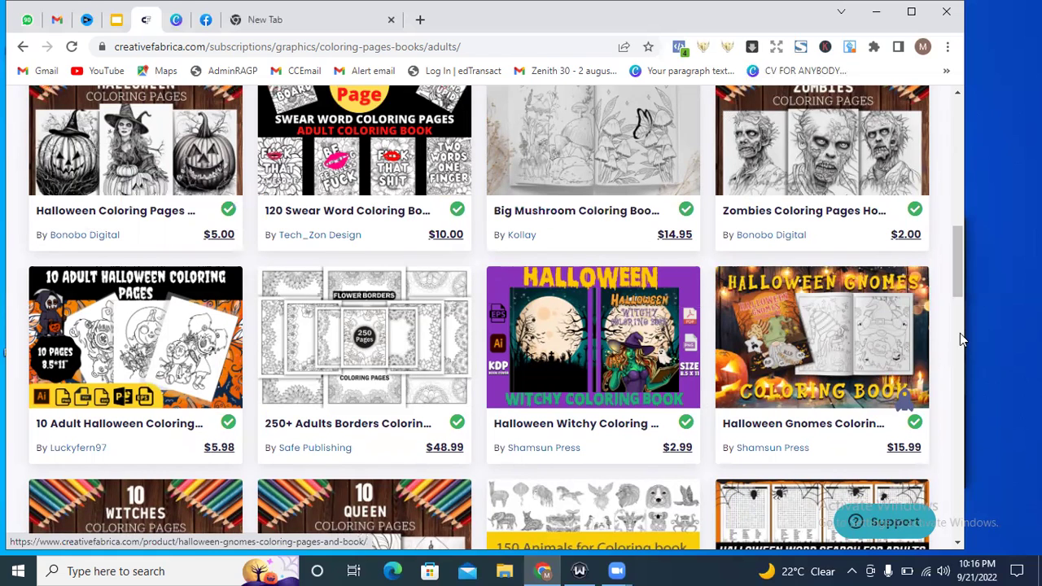
drag(958, 246, 945, 321)
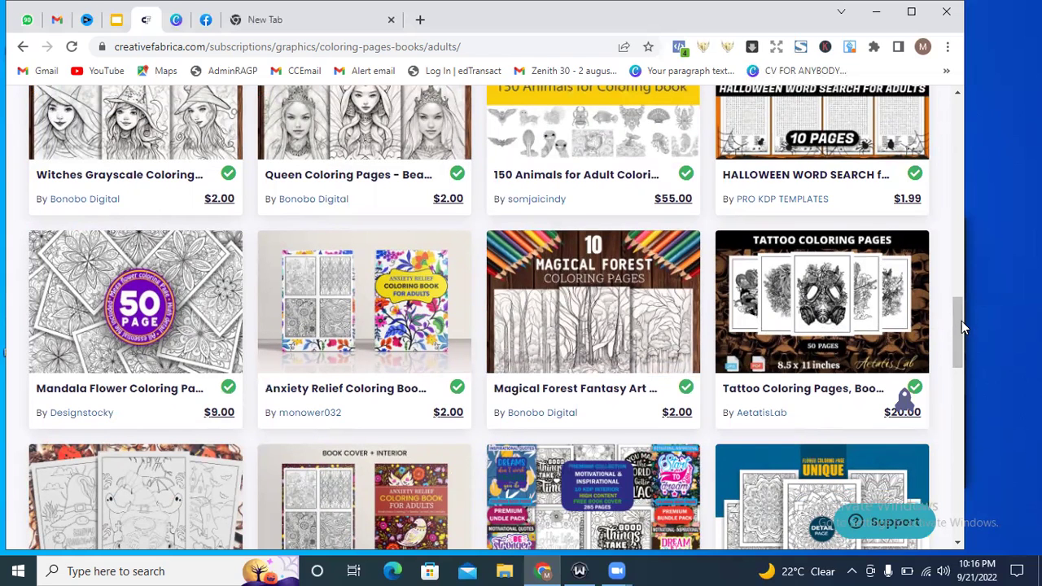
drag(962, 326, 962, 338)
drag(958, 347, 953, 370)
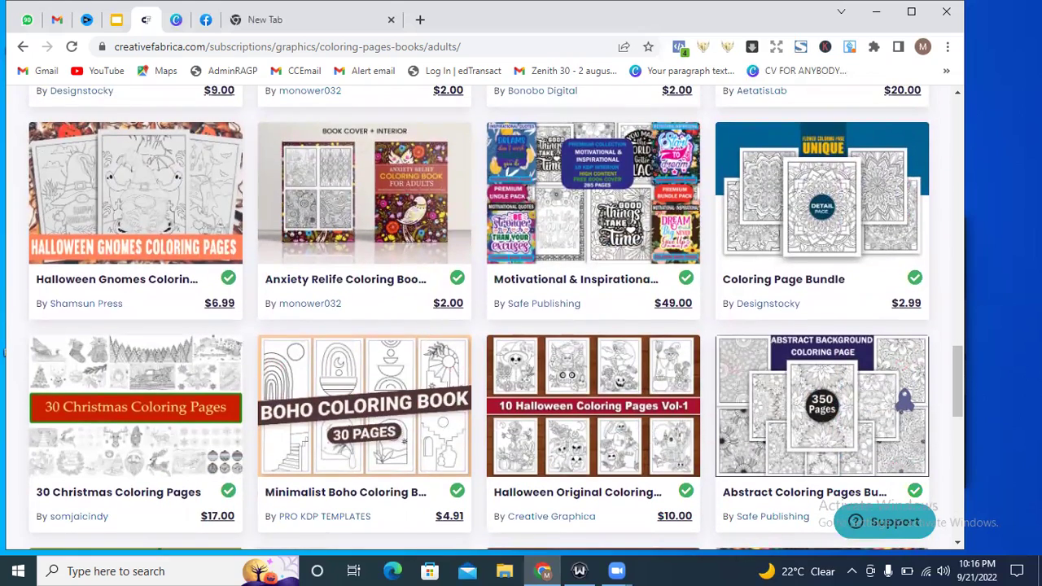
drag(956, 371, 955, 436)
click(715, 389)
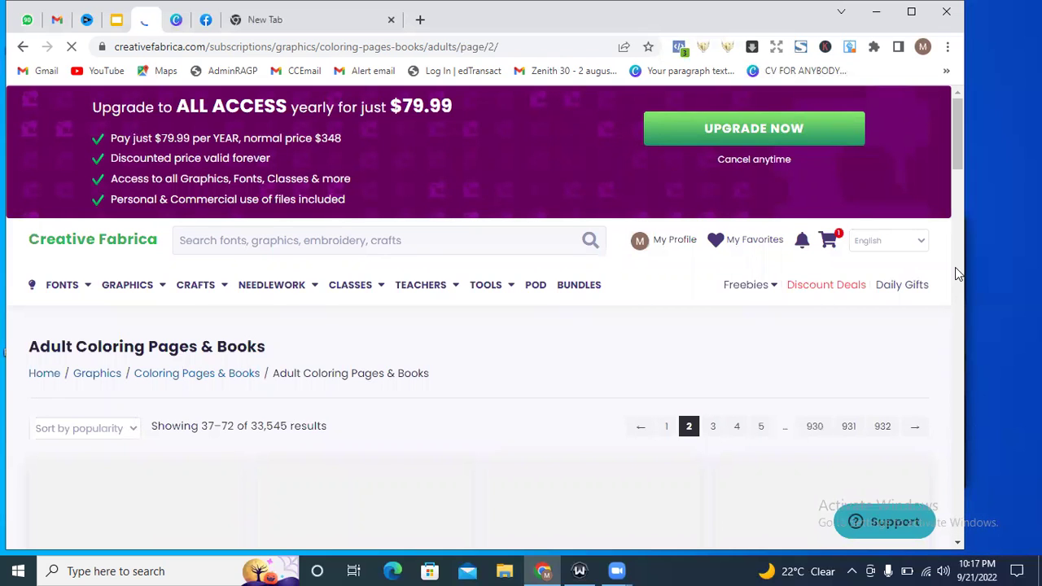
Browse results 37–72 on page 2, back to the top, and bring up the GRAPHICS menu.
drag(957, 160, 956, 203)
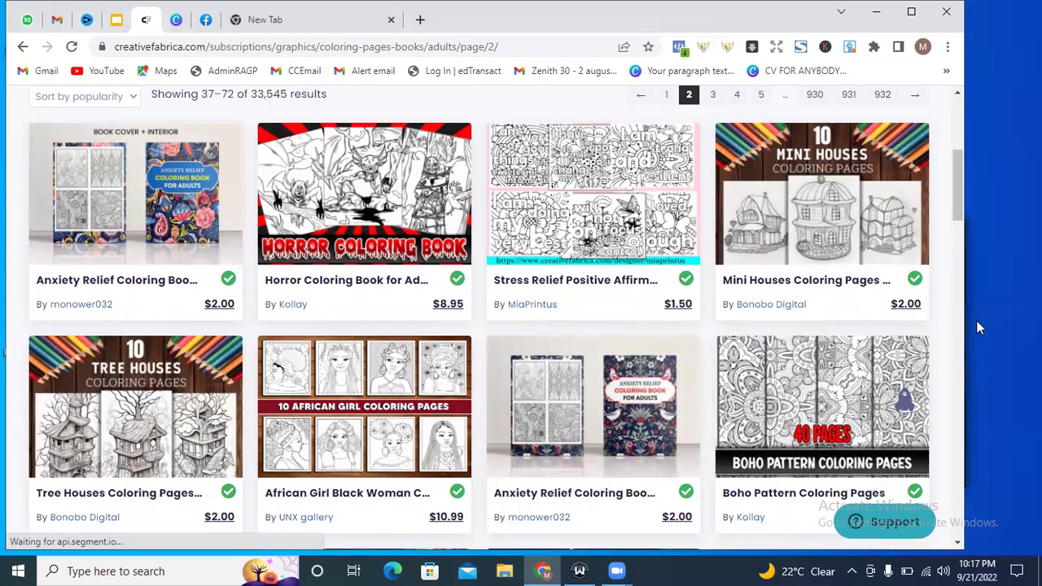
drag(958, 197, 960, 120)
click(330, 240)
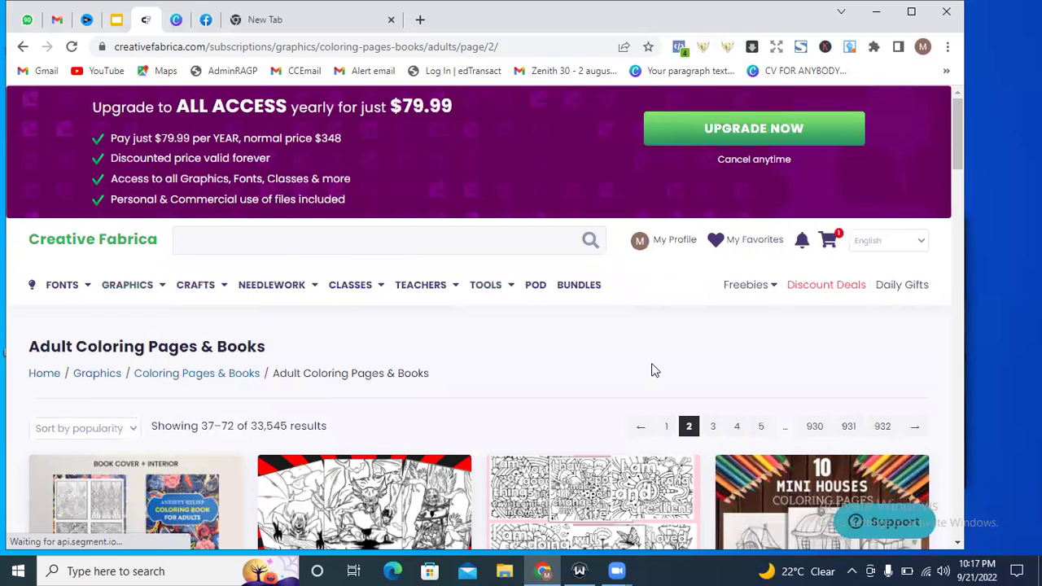
drag(954, 131, 957, 156)
mouse_move(155, 173)
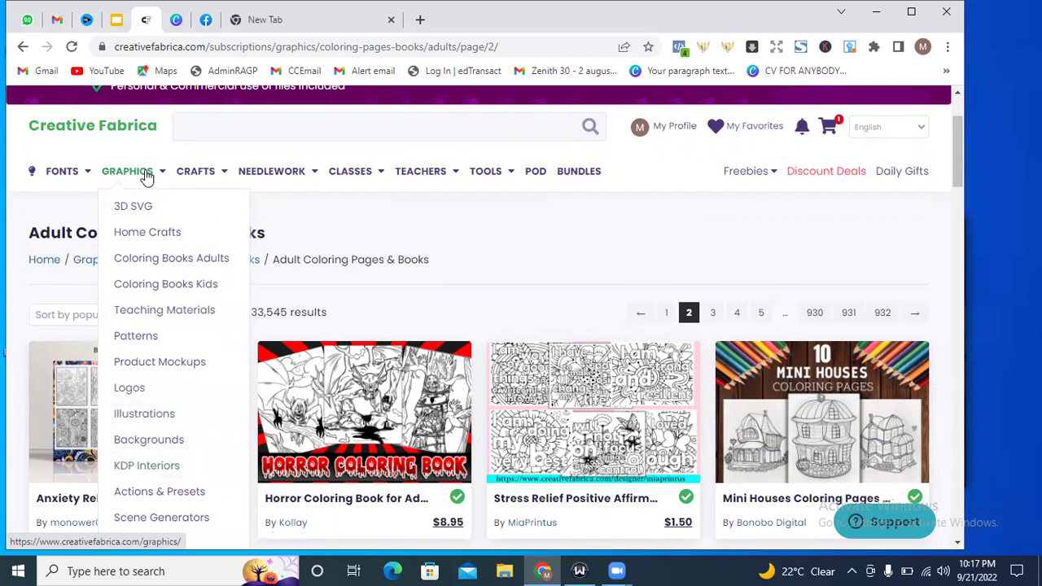
Open the KDP Interiors category (134,827 results), browse its products and return to the top.
click(145, 474)
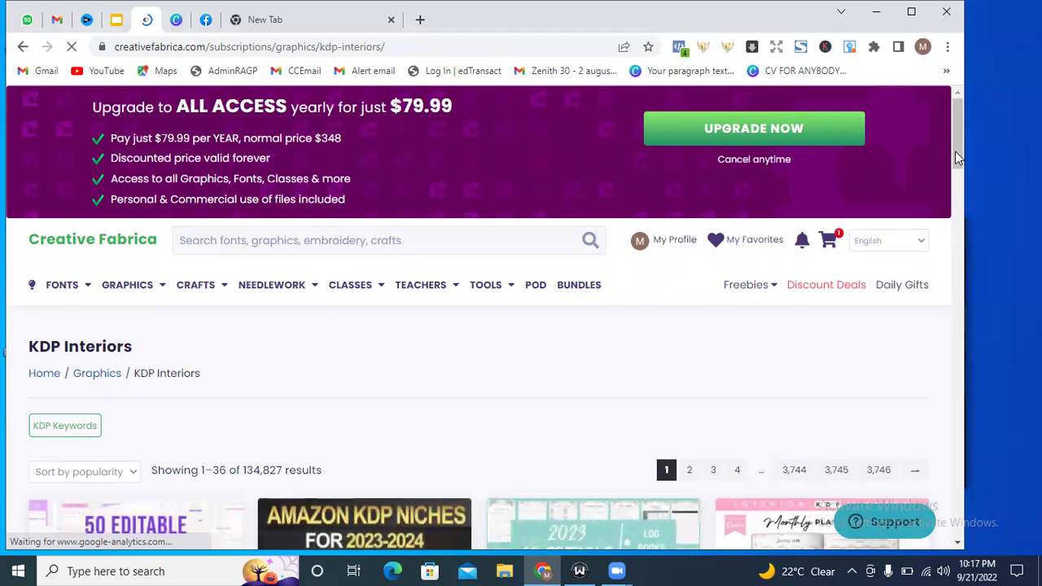
drag(957, 142, 956, 194)
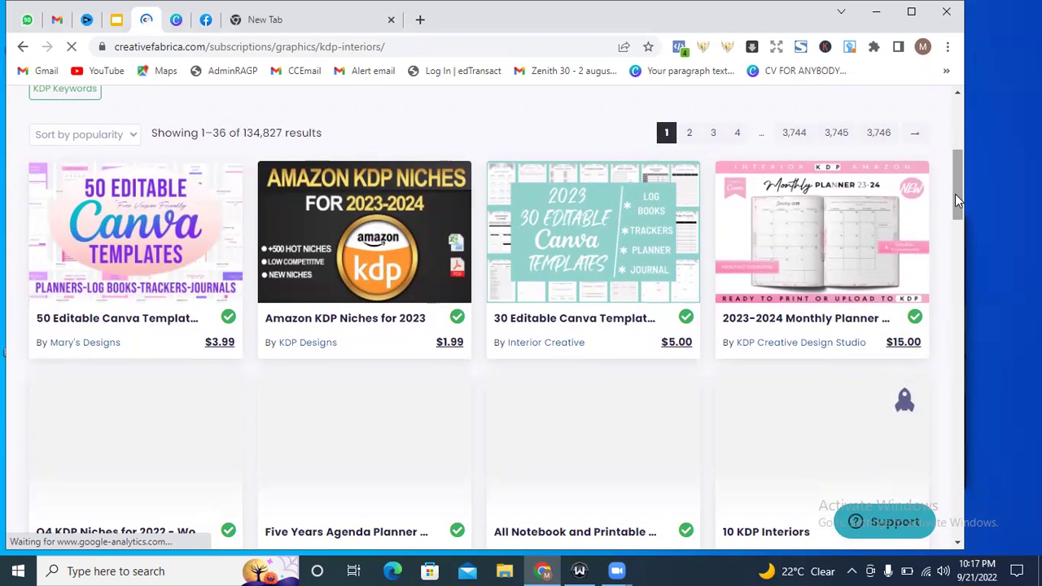
drag(956, 193, 955, 256)
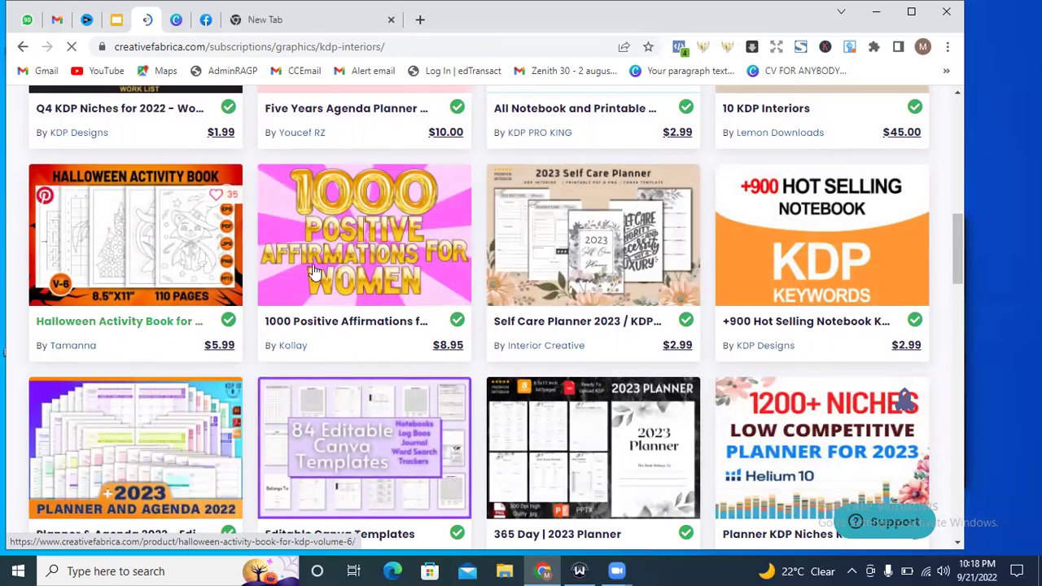
drag(955, 270, 961, 379)
click(965, 208)
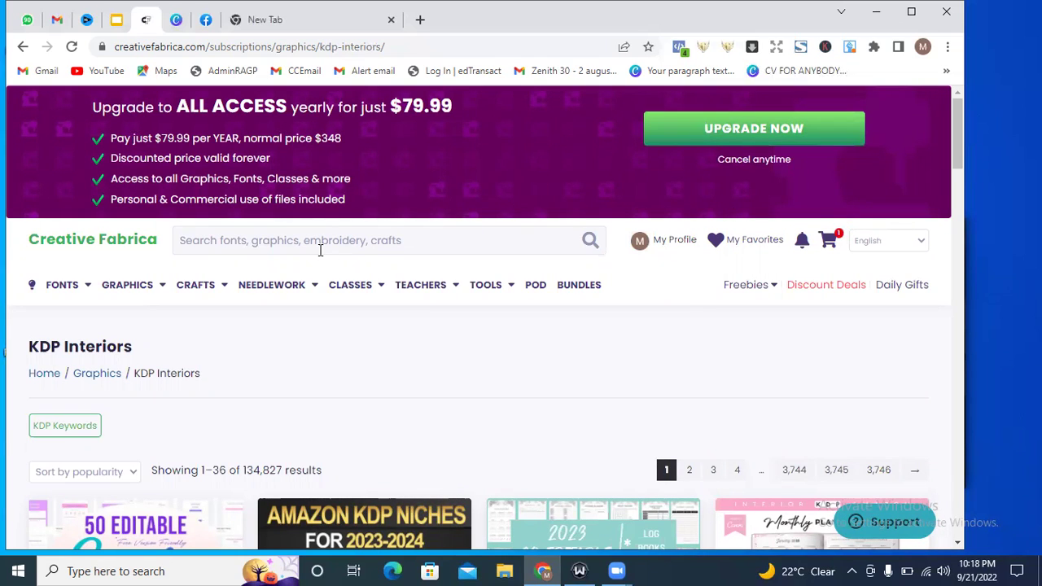
Enter 'Halloween kdp interiors' in the site search, dismiss suggestions, and select the whole query.
click(320, 249)
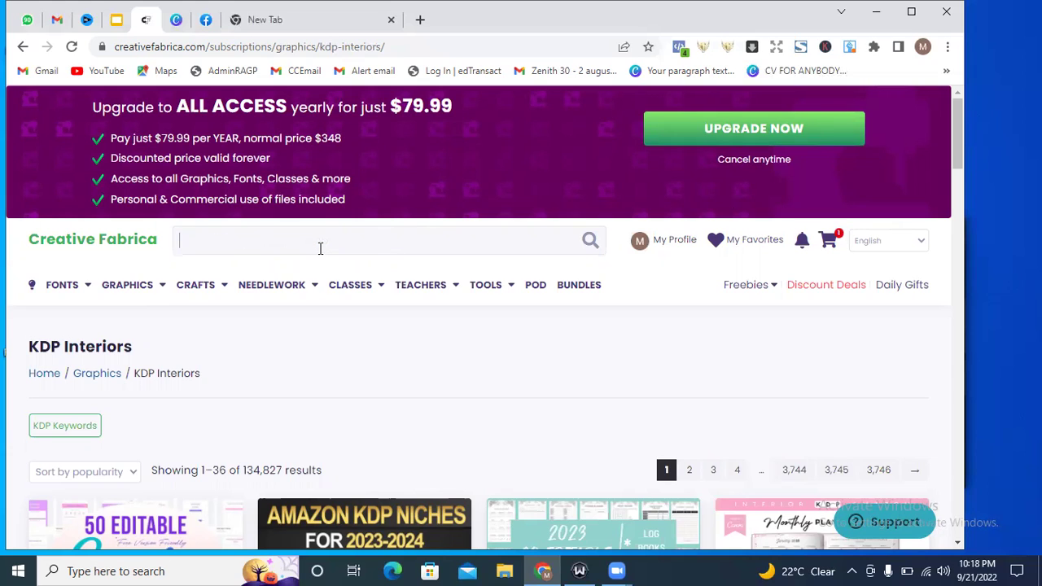
text(Halloween kdp inter)
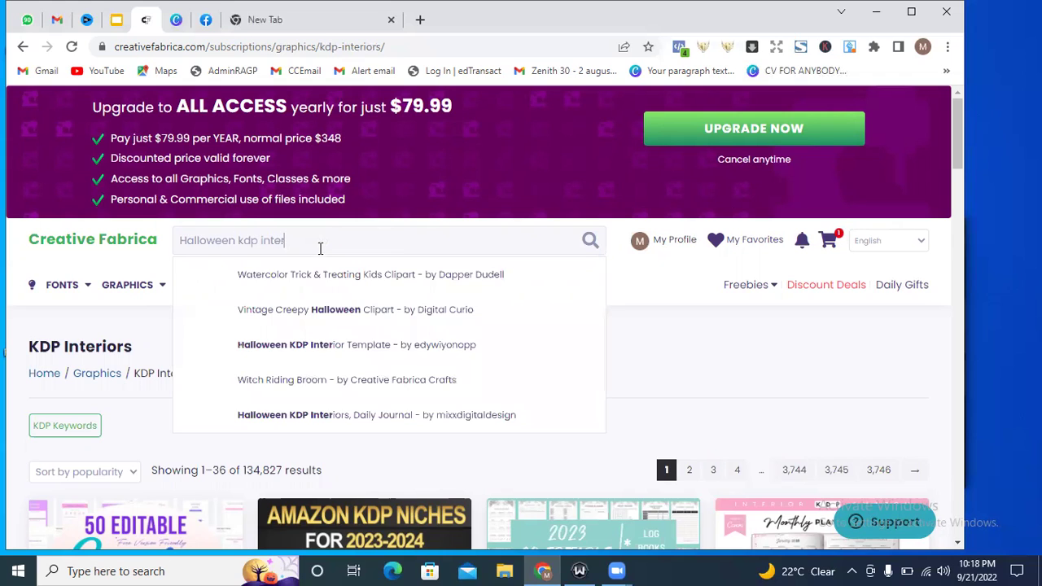
text(iors)
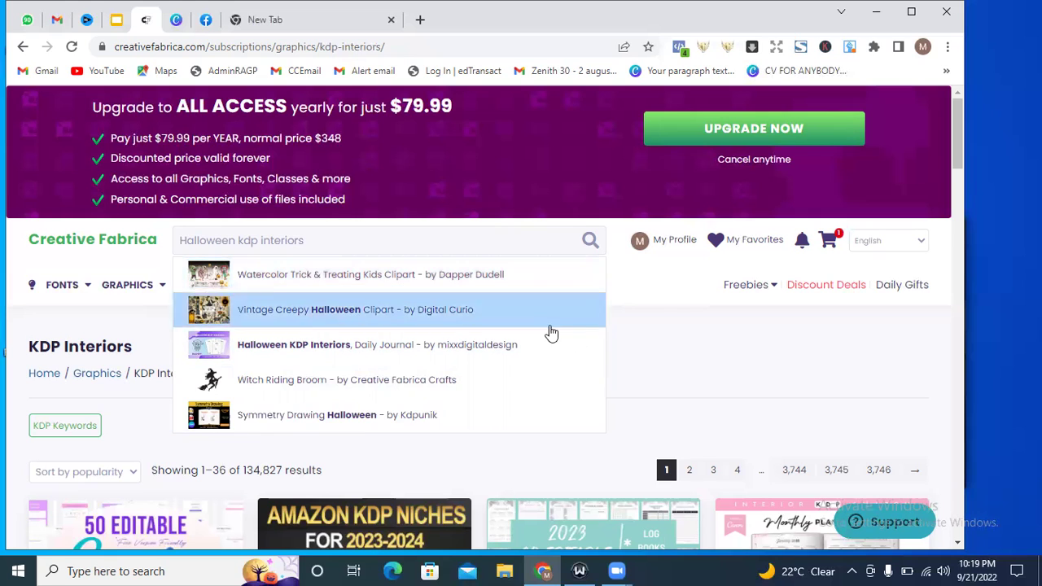
click(669, 351)
mouse_move(277, 280)
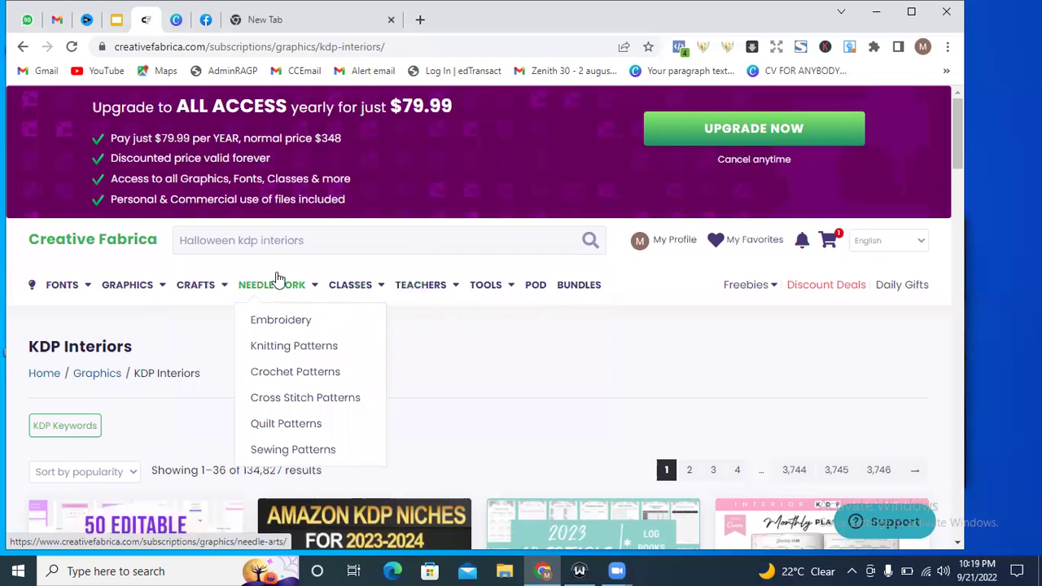
triple_click(245, 240)
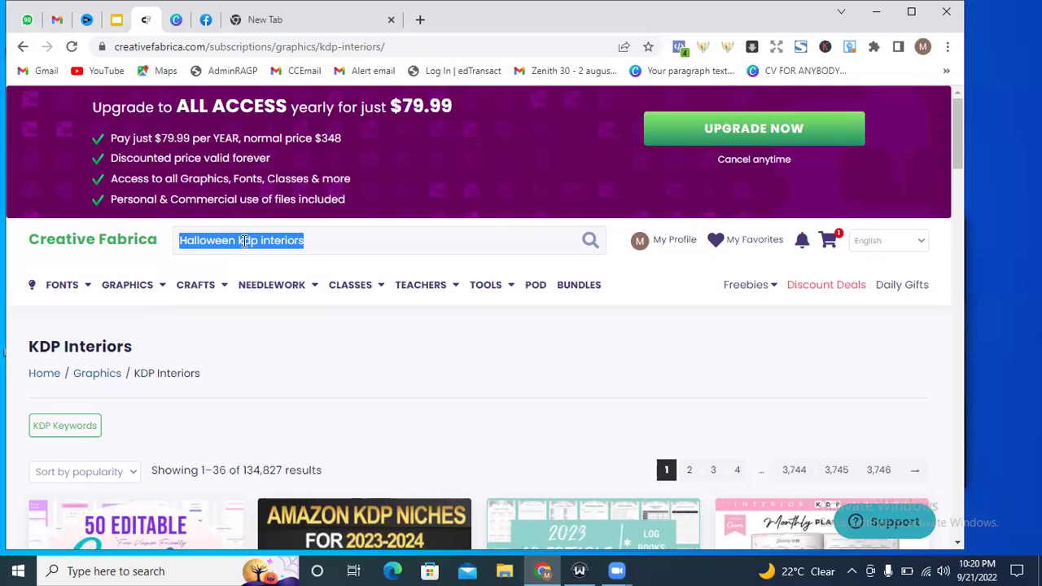
Overwrite the query with 'thanksgiving kdp' to show Thanksgiving KDP suggestions.
text(thank)
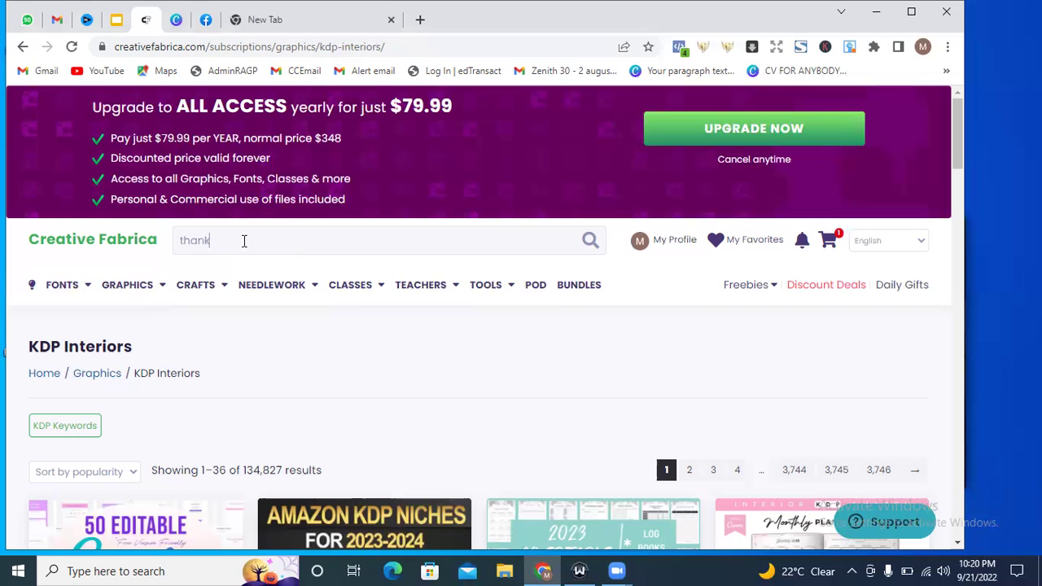
text(gi)
key(BackSpace)
key(BackSpace)
text(s)
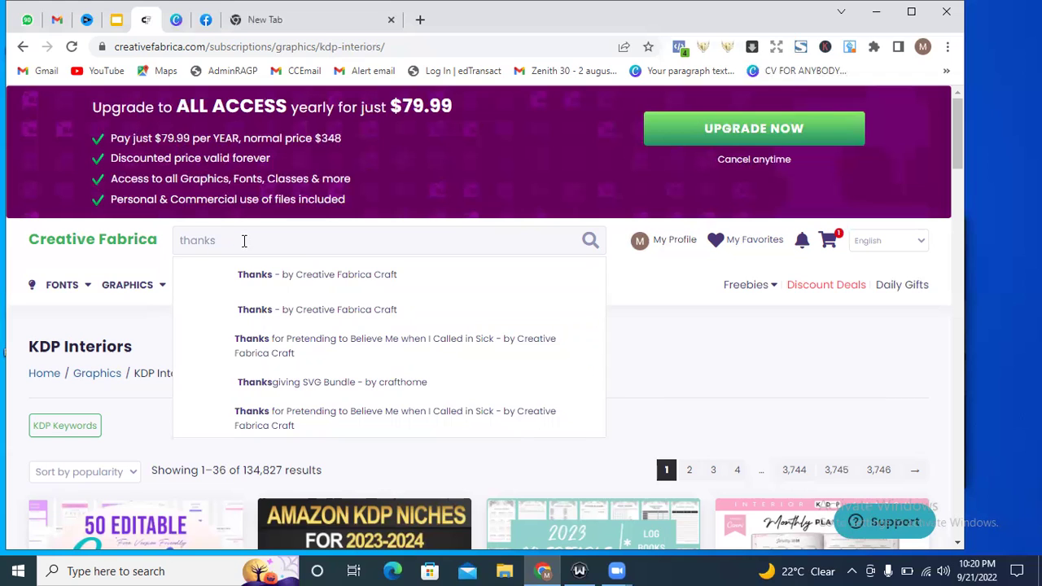
text(giving kdp)
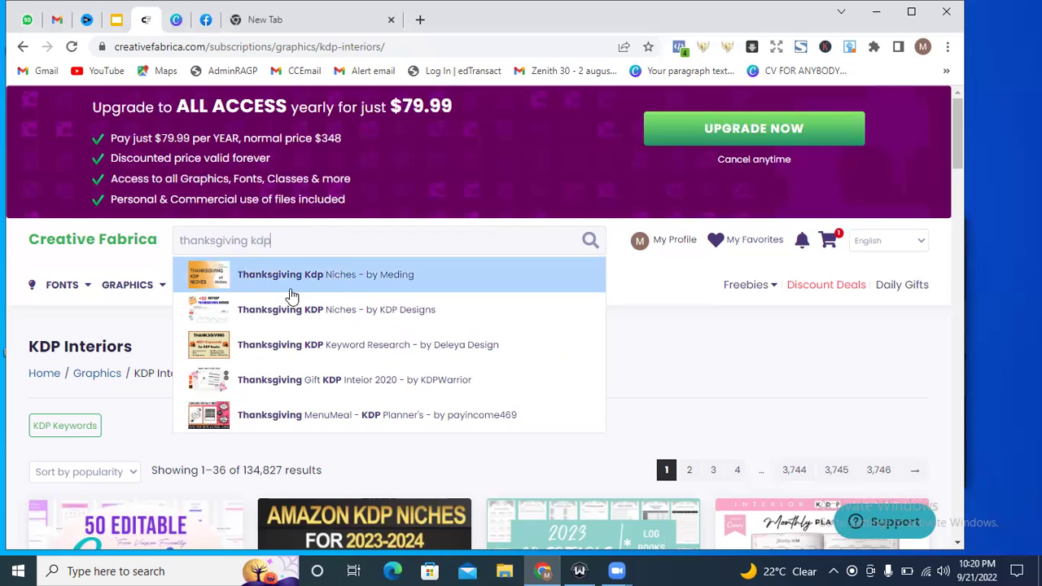
Open the Thanksgiving Kdp Niches product page, then head to Graphics > Coloring Books Adults.
click(281, 293)
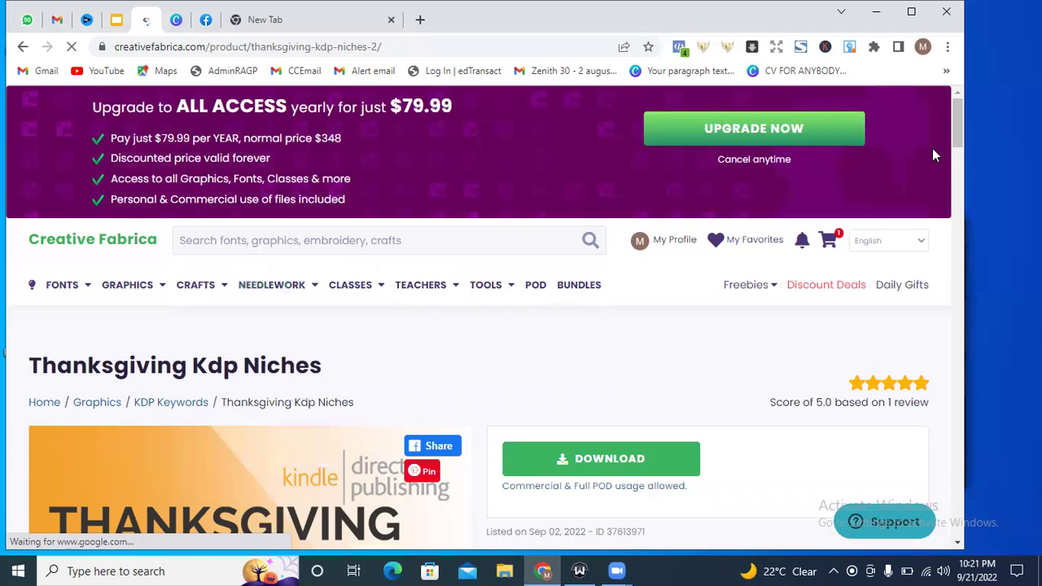
drag(957, 134, 948, 148)
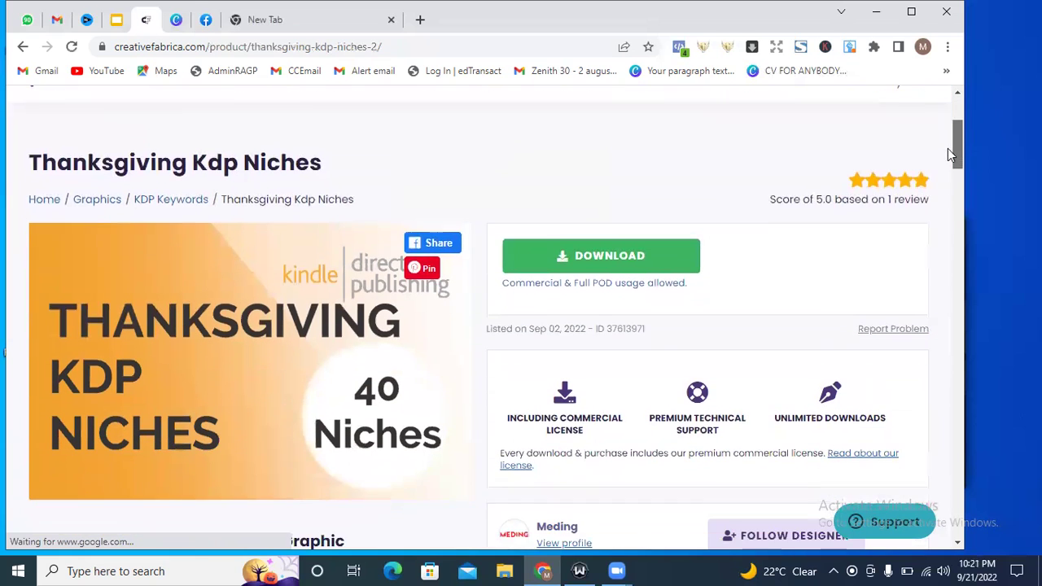
triple_click(679, 204)
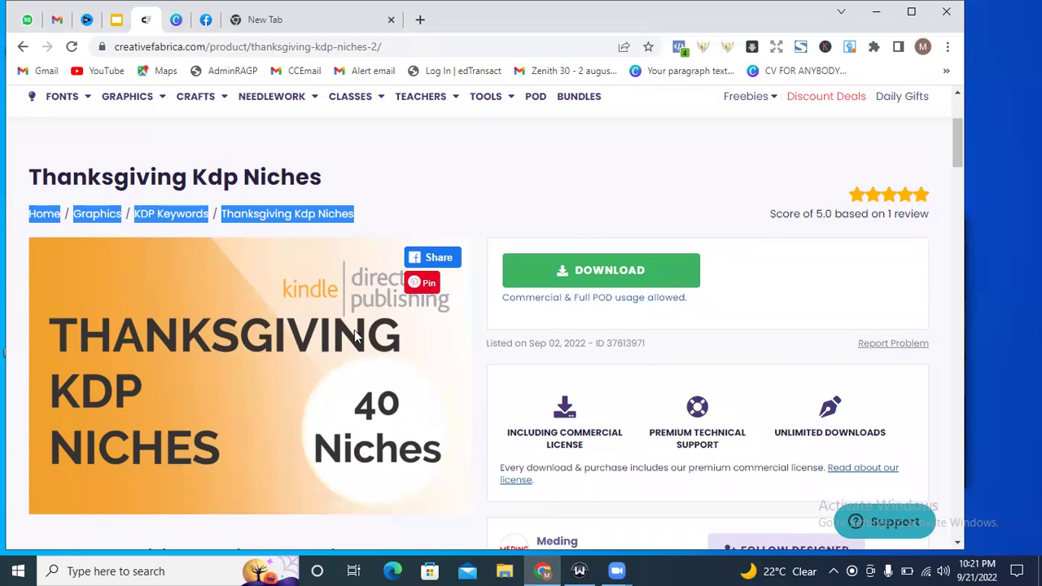
drag(956, 139, 972, 113)
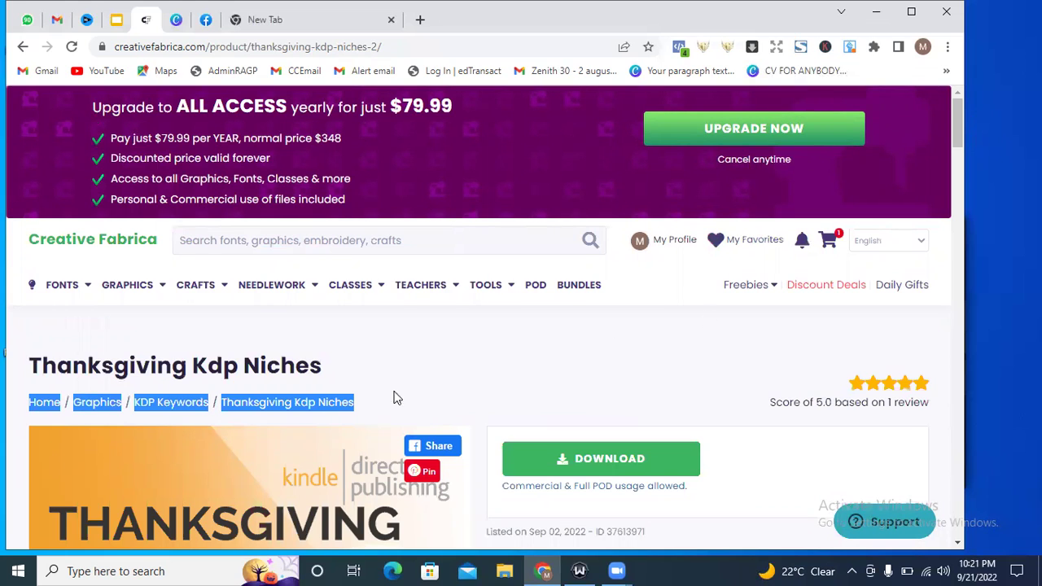
click(408, 353)
mouse_move(161, 284)
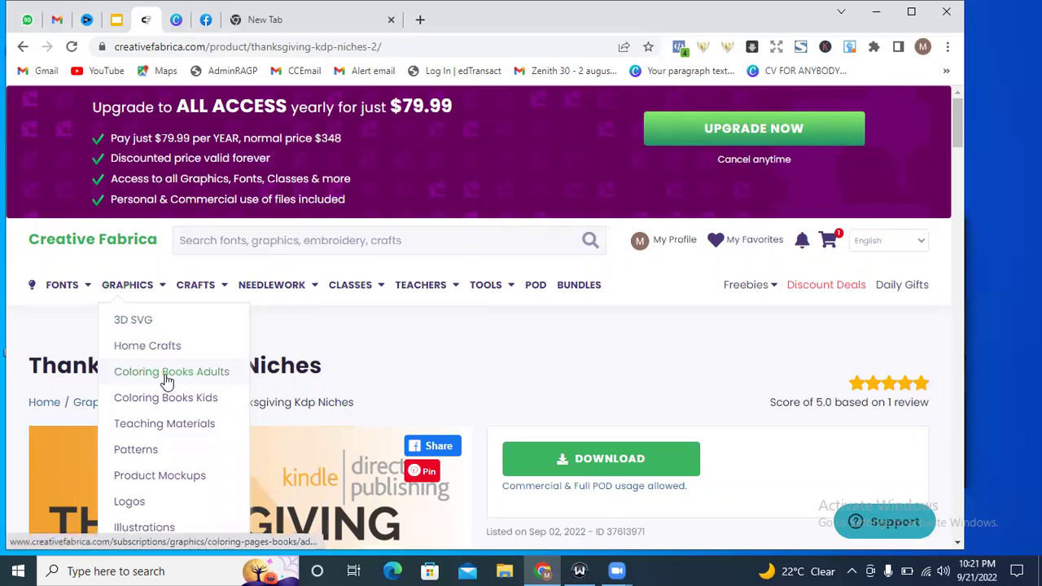
click(167, 378)
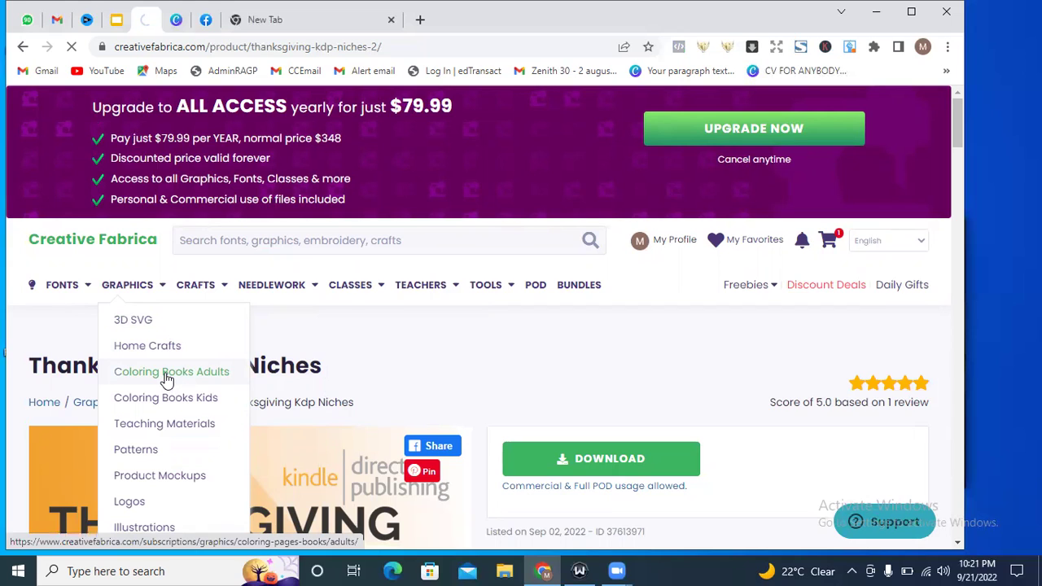
Let the Adult Coloring Pages & Books listing load and scroll down to its pagination.
click(167, 372)
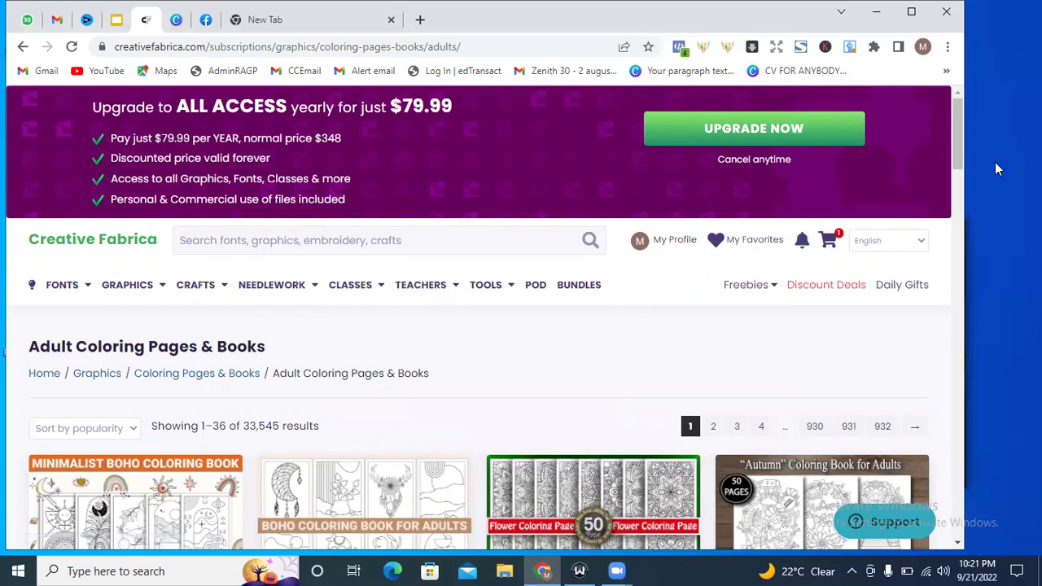
drag(958, 140, 949, 196)
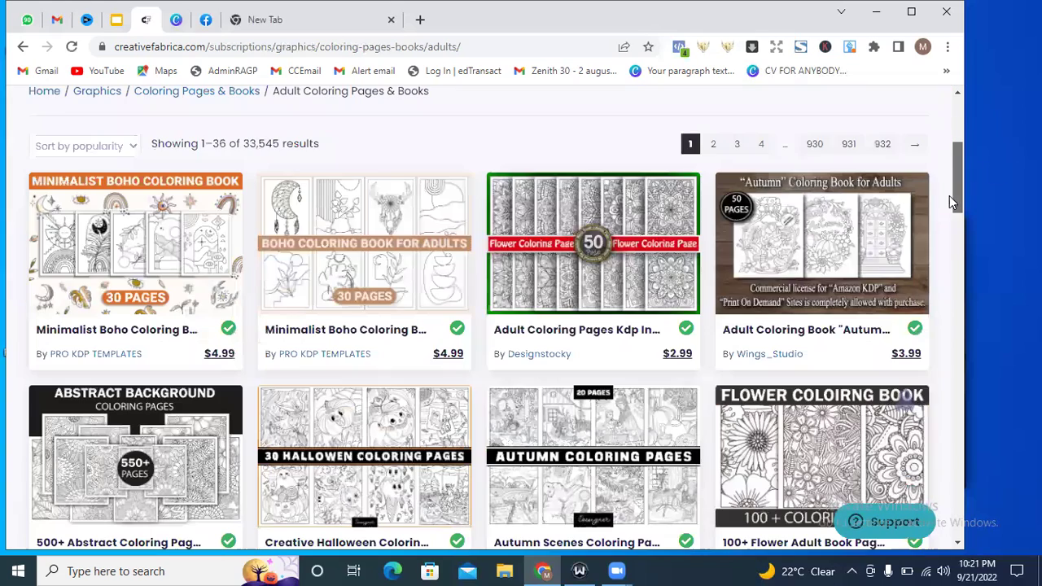
scroll(944, 252, down, 5)
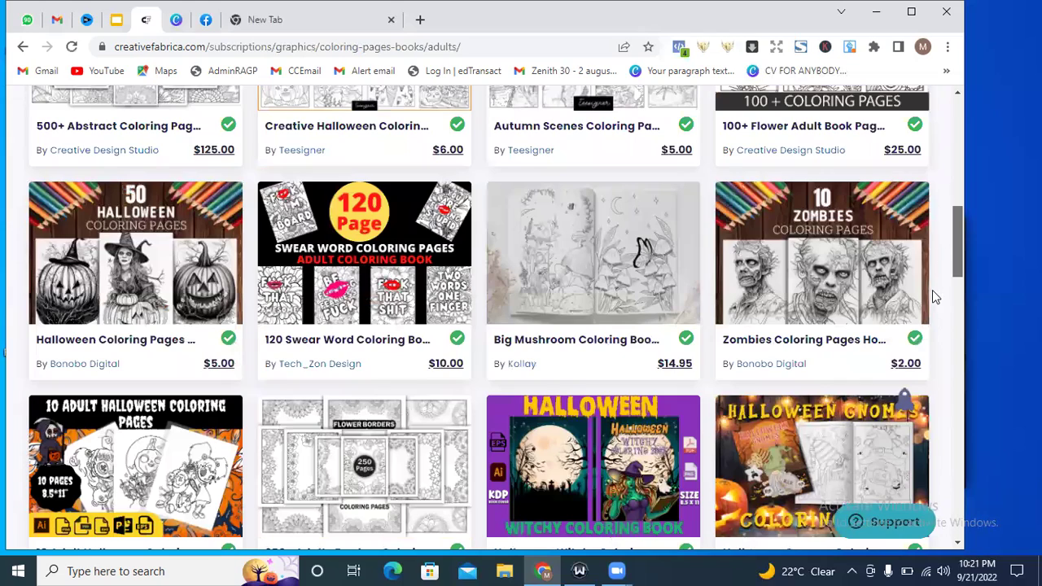
scroll(932, 293, down, 4)
scroll(923, 338, down, 3)
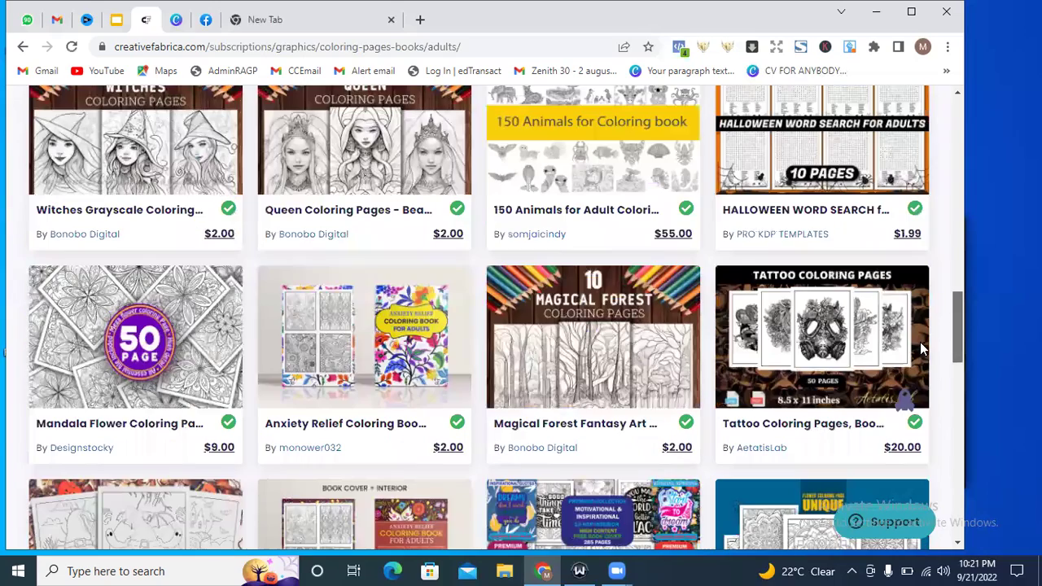
scroll(920, 358, down, 2)
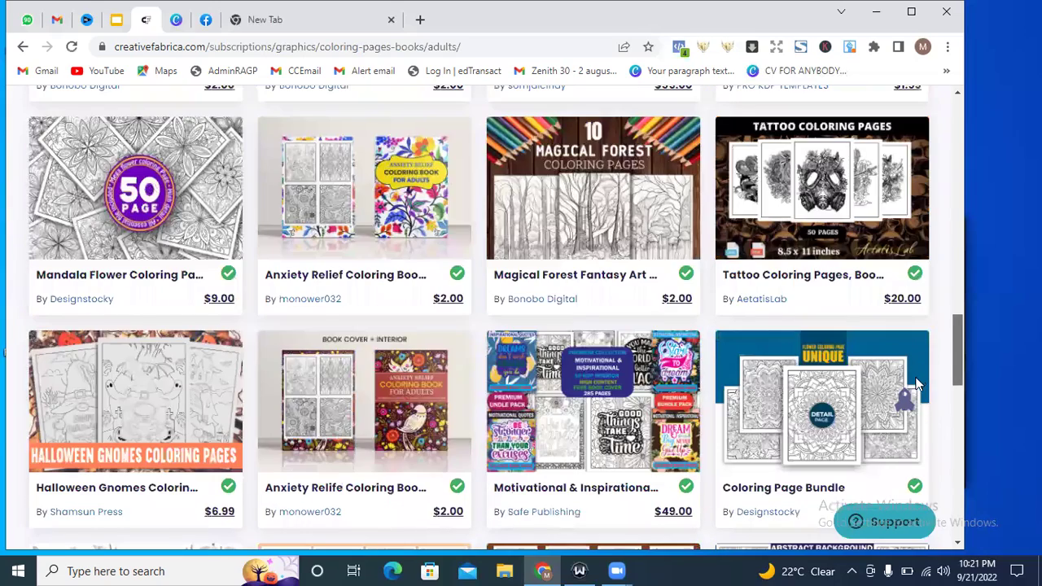
scroll(916, 387, down, 2)
scroll(914, 407, down, 2)
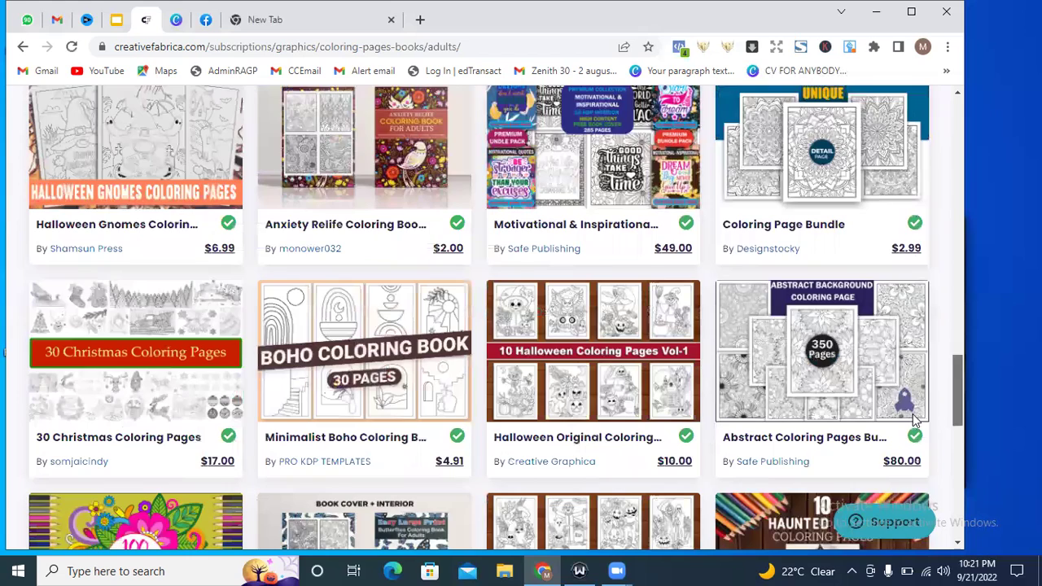
scroll(914, 424, down, 2)
scroll(913, 424, down, 1)
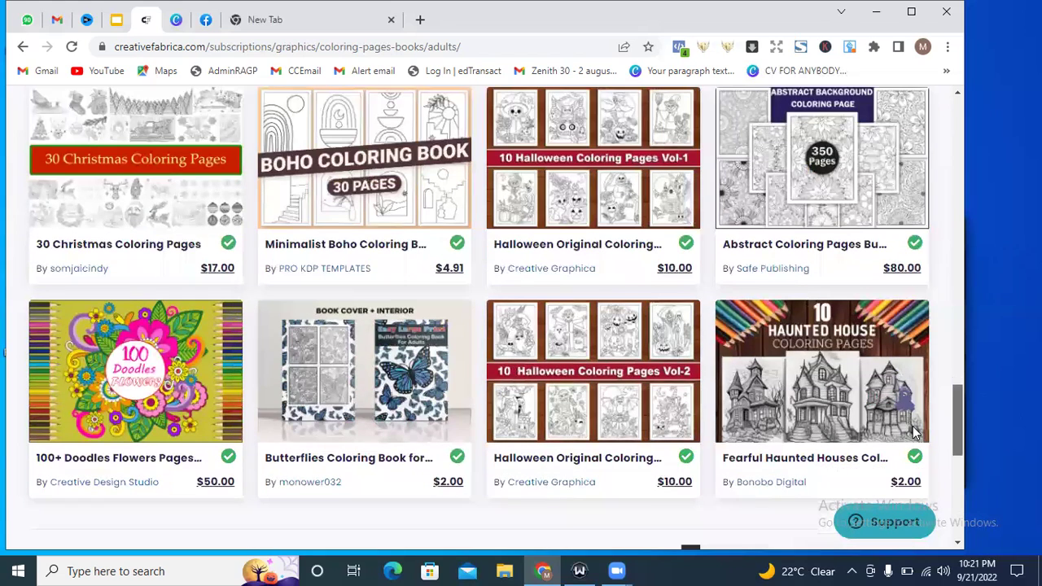
scroll(913, 429, down, 1)
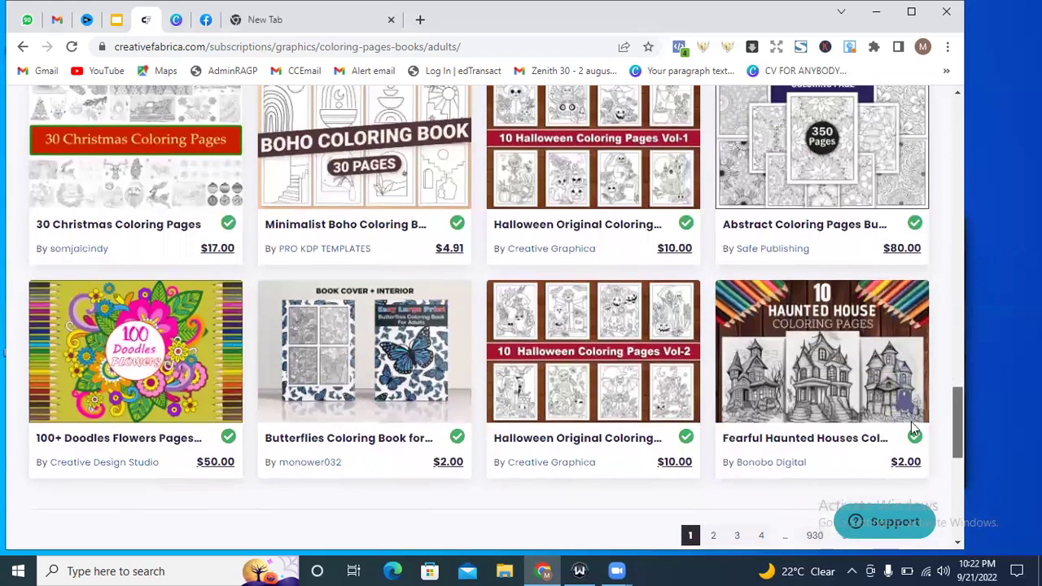
scroll(913, 429, up, 1)
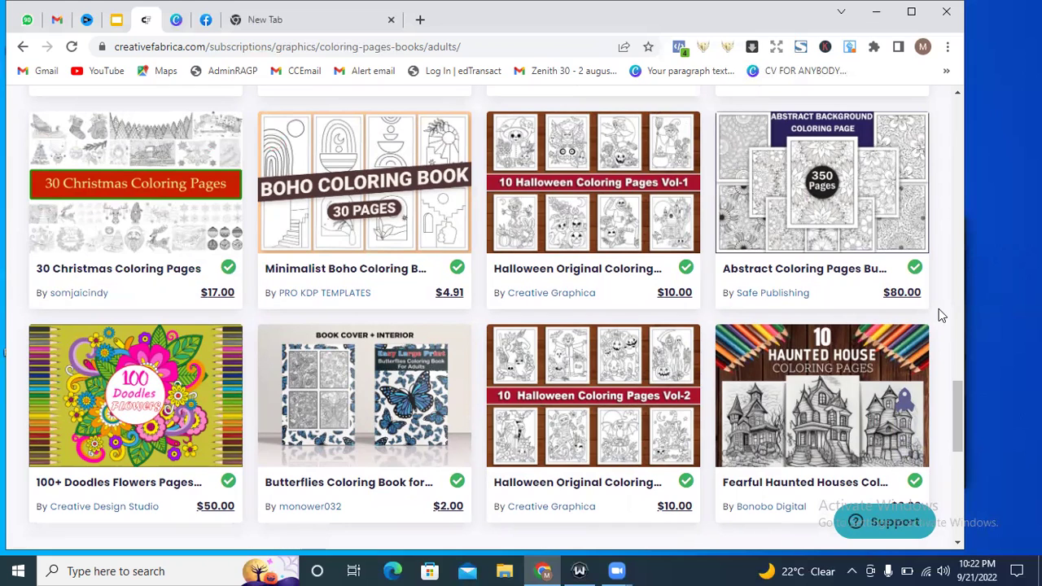
drag(957, 418, 959, 447)
click(714, 374)
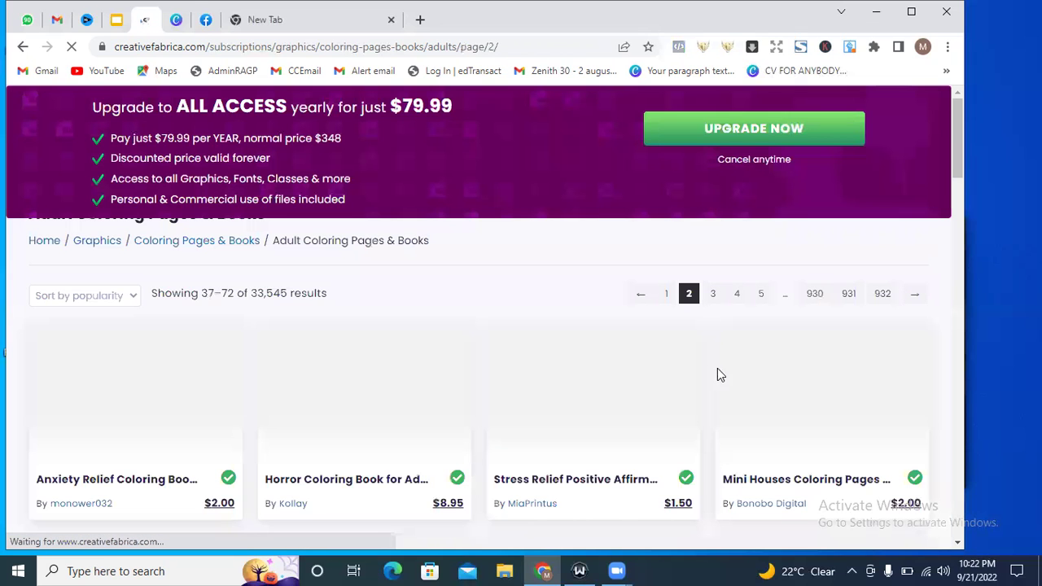
scroll(880, 367, up, 2)
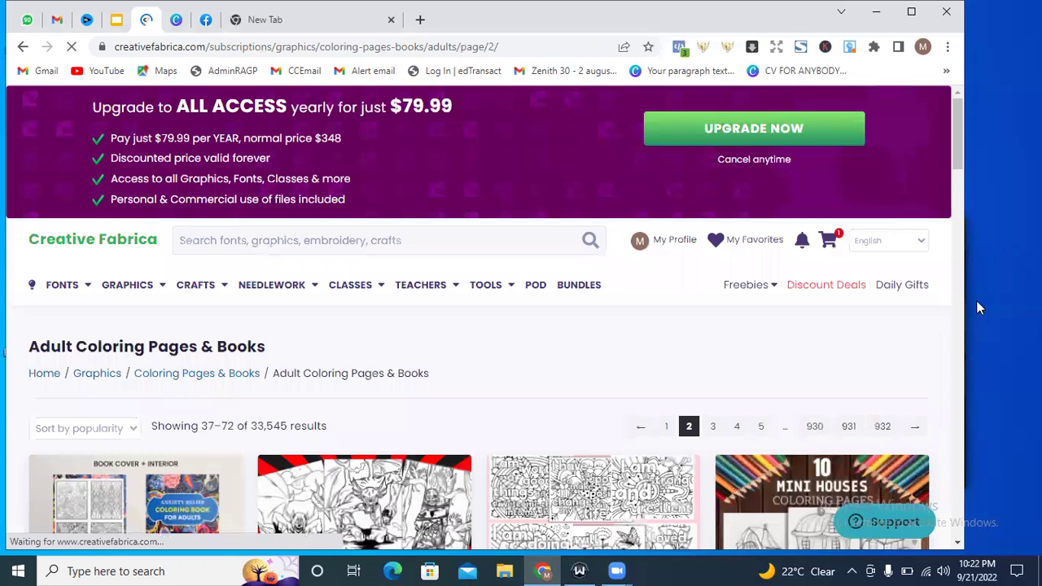
scroll(958, 146, down, 3)
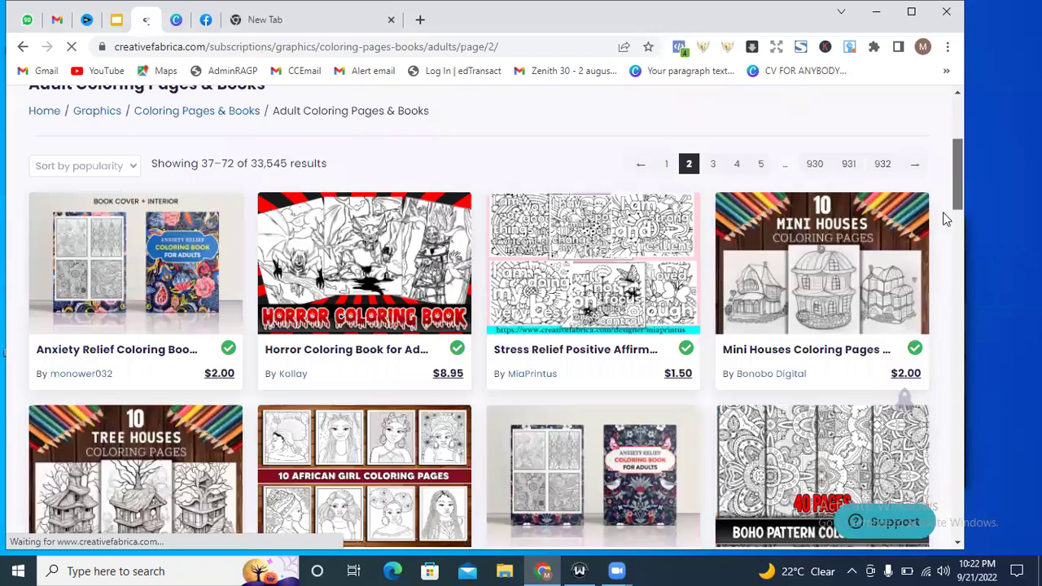
scroll(933, 245, down, 5)
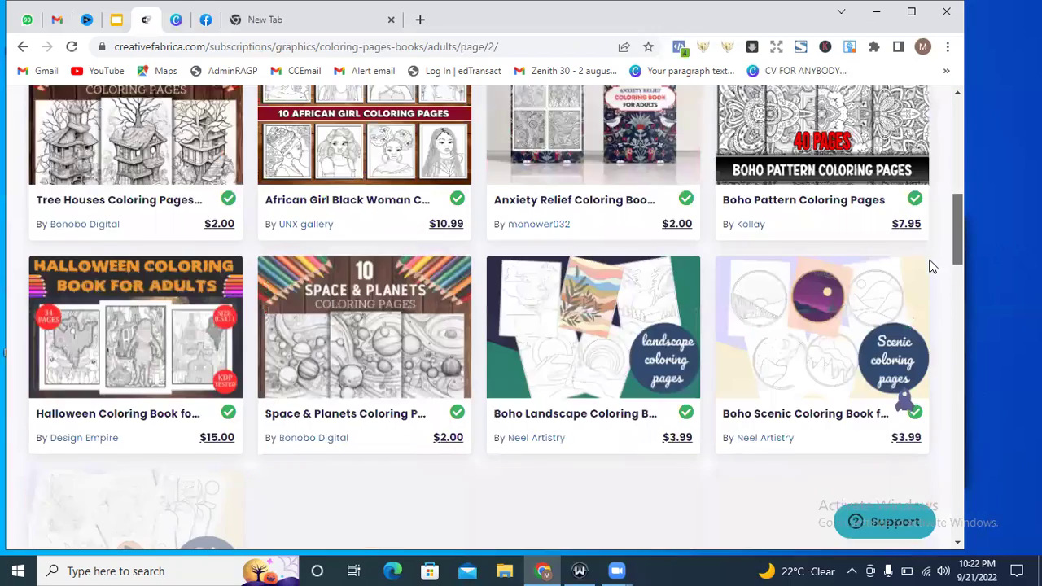
scroll(933, 281, down, 1)
scroll(929, 302, down, 1)
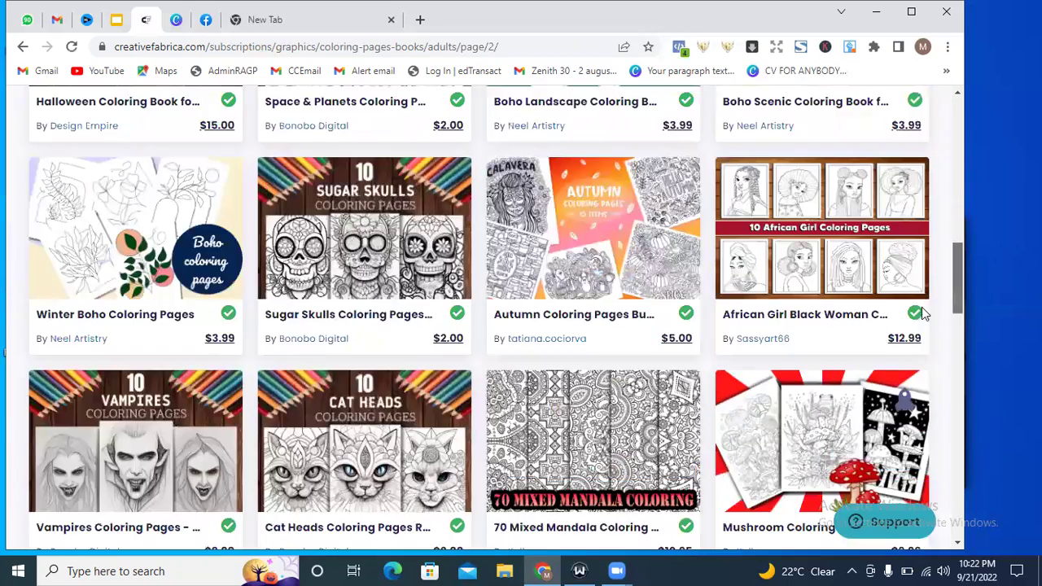
scroll(924, 319, down, 1)
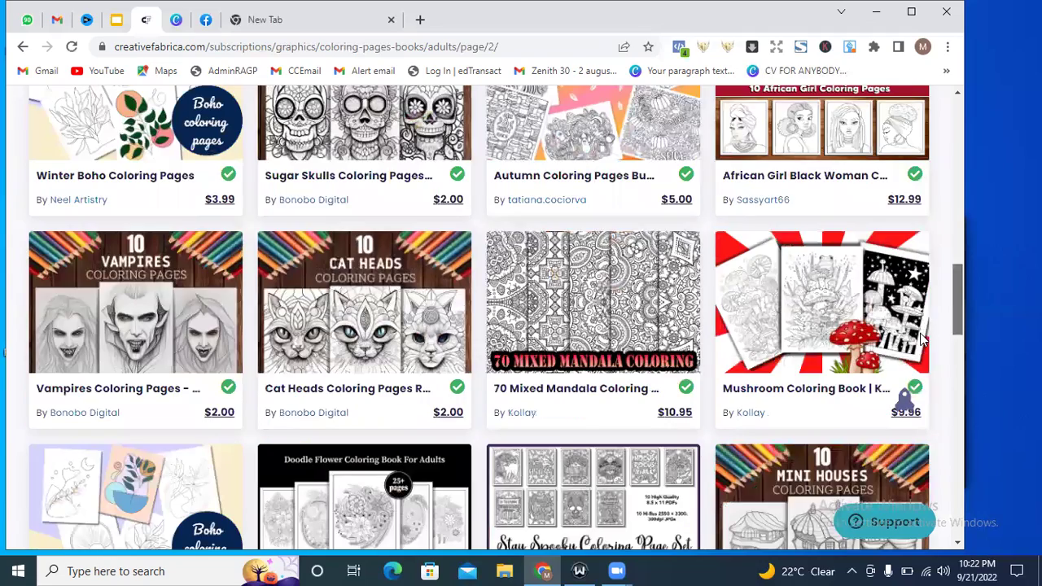
scroll(921, 346, down, 2)
scroll(919, 358, down, 2)
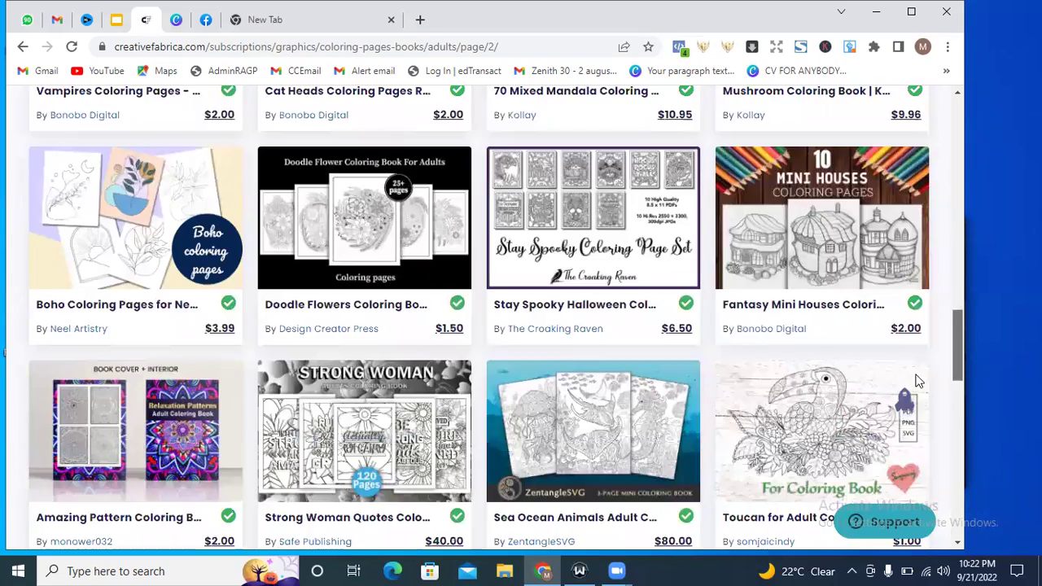
scroll(912, 411, down, 2)
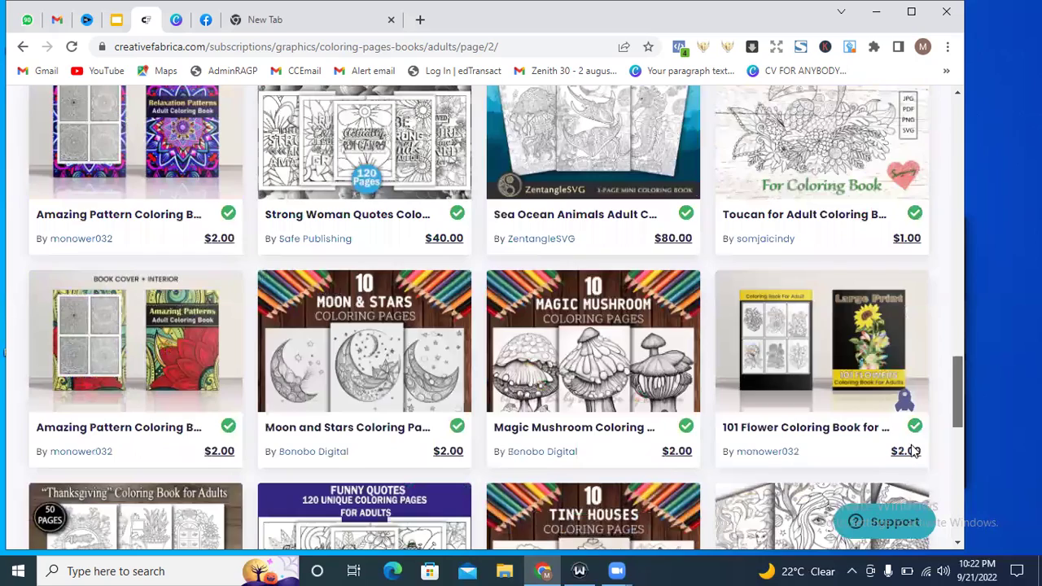
scroll(913, 448, down, 2)
scroll(915, 454, up, 6)
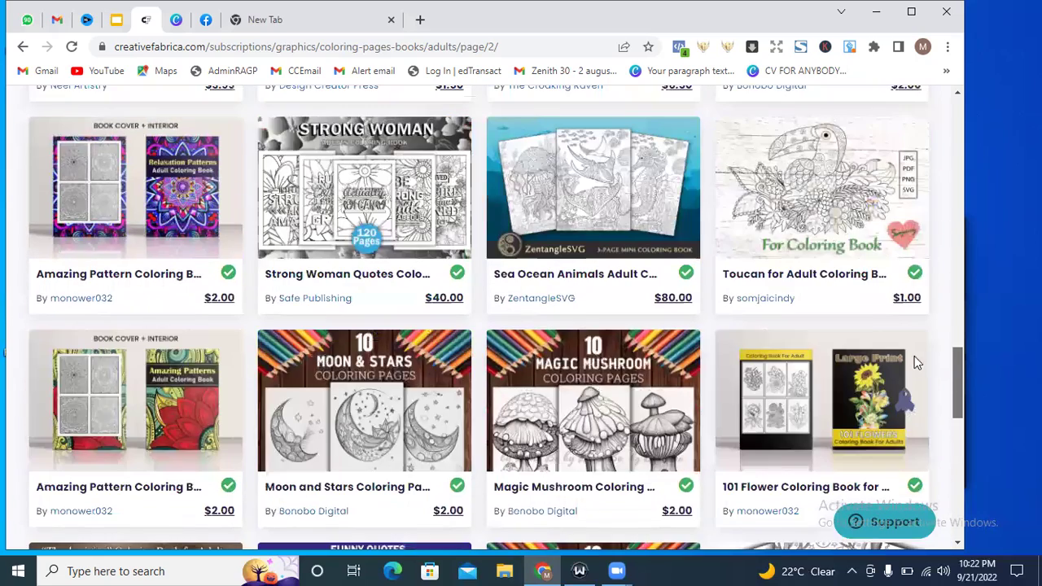
scroll(932, 139, up, 8)
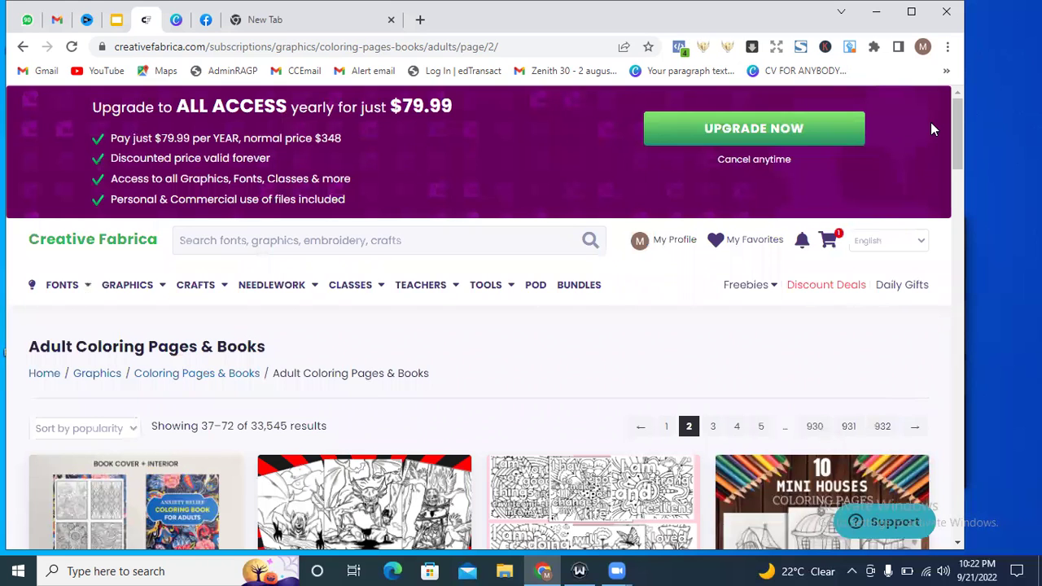
Search the site for 'thanksgiving kdp interior' and look over the 310 results.
click(220, 240)
text(thanks)
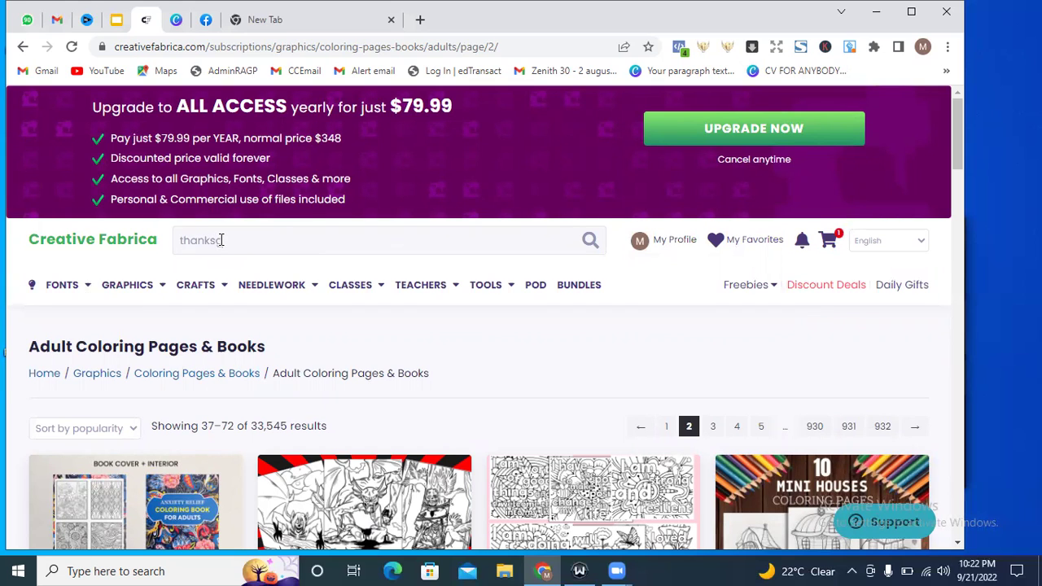
text(giving kdp n)
key(BackSpace)
text(interi)
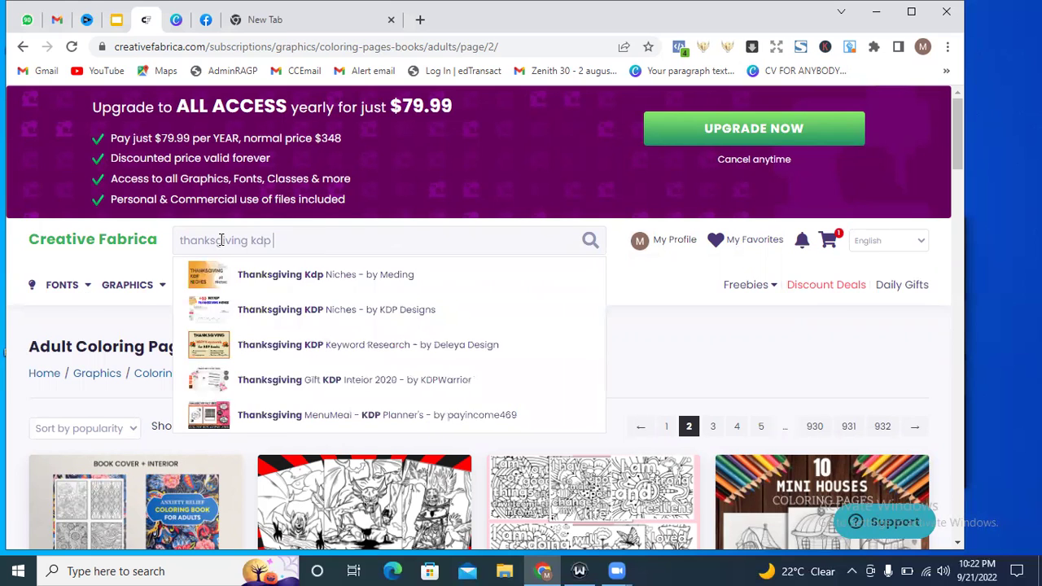
text(or)
key(Return)
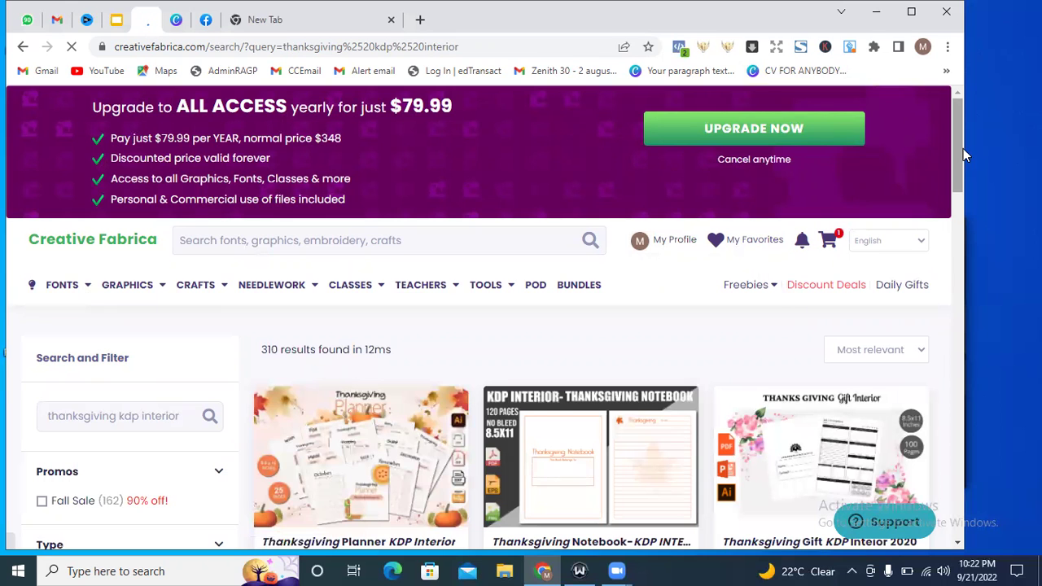
drag(959, 148, 286, 264)
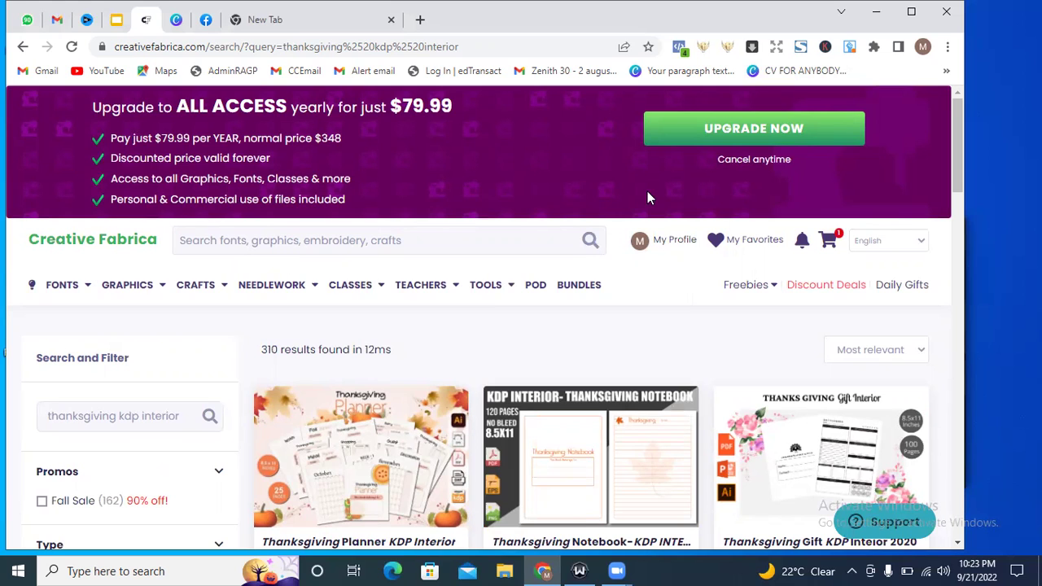
drag(955, 153, 957, 192)
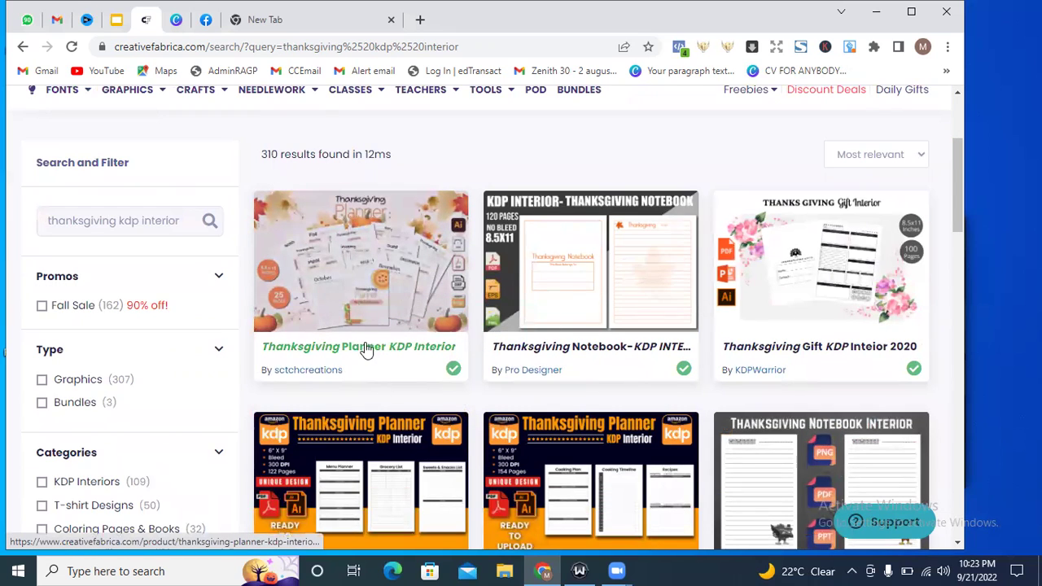
Open Thanksgiving Planner KDP Interior and download its 32.6 MB zip file.
click(365, 348)
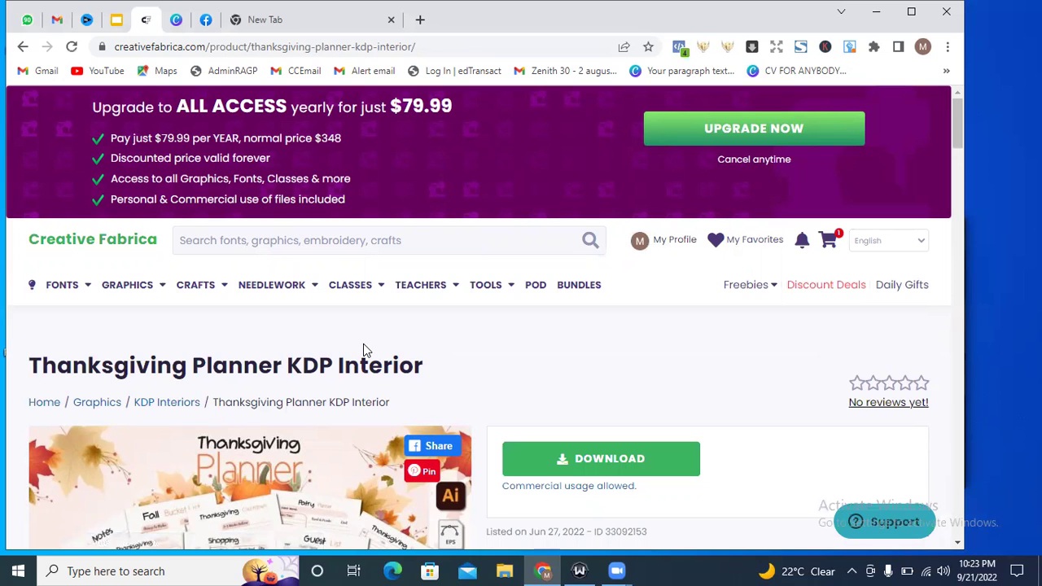
drag(955, 116, 957, 132)
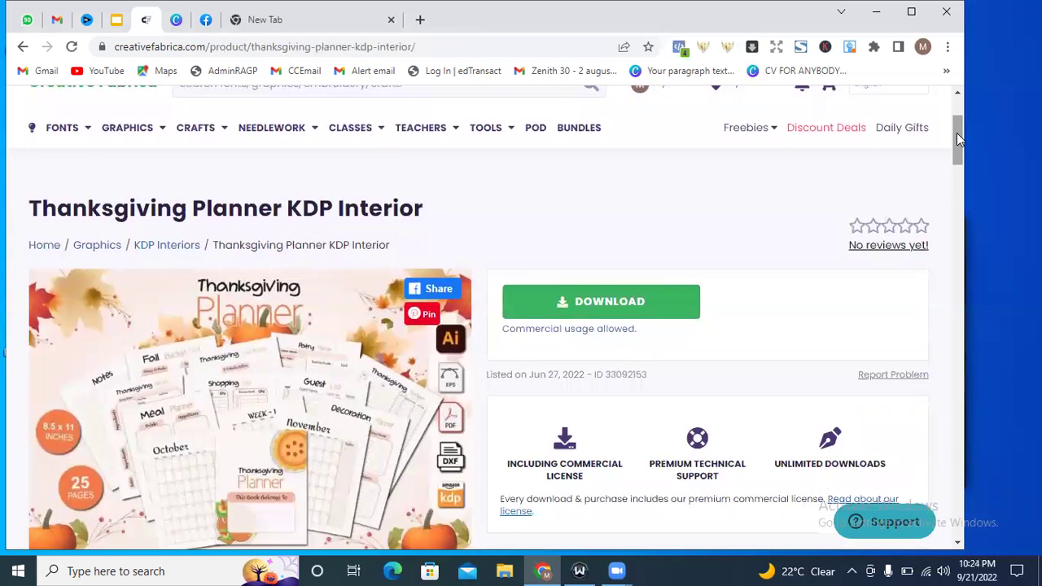
click(607, 306)
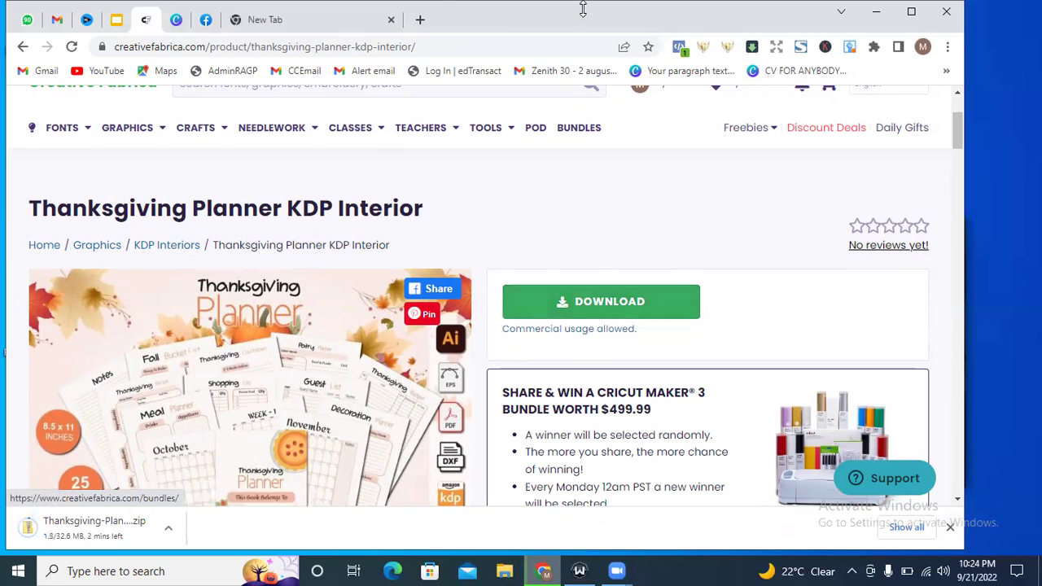
In the new tab, search Google for Canva and open the canva.com result.
click(372, 12)
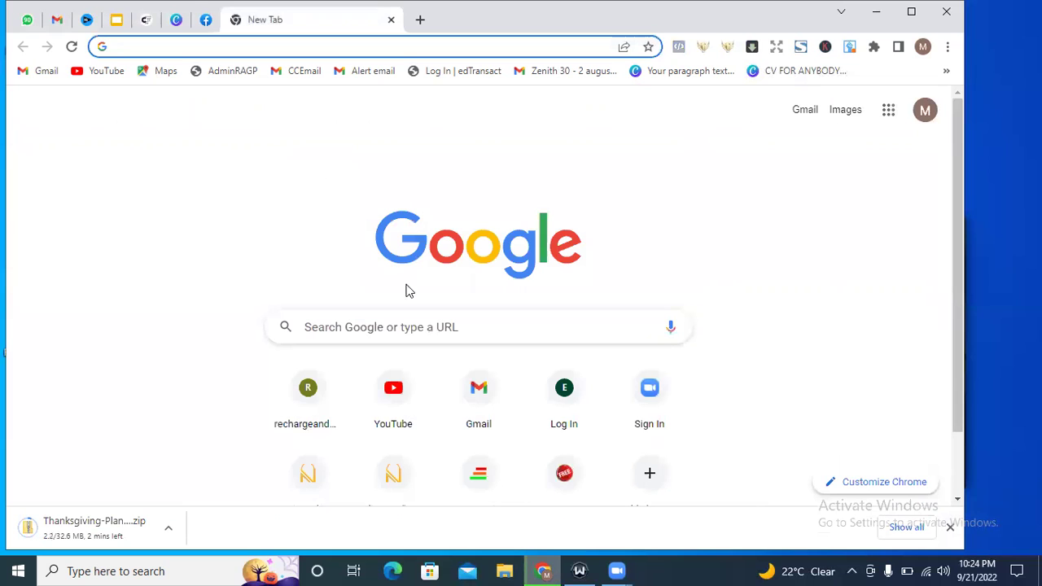
click(377, 319)
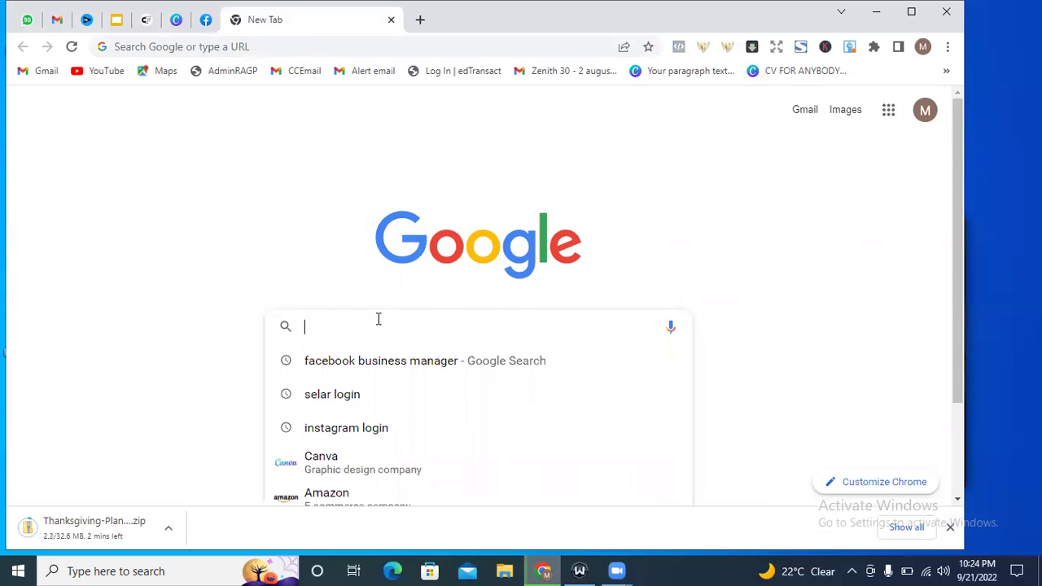
click(354, 469)
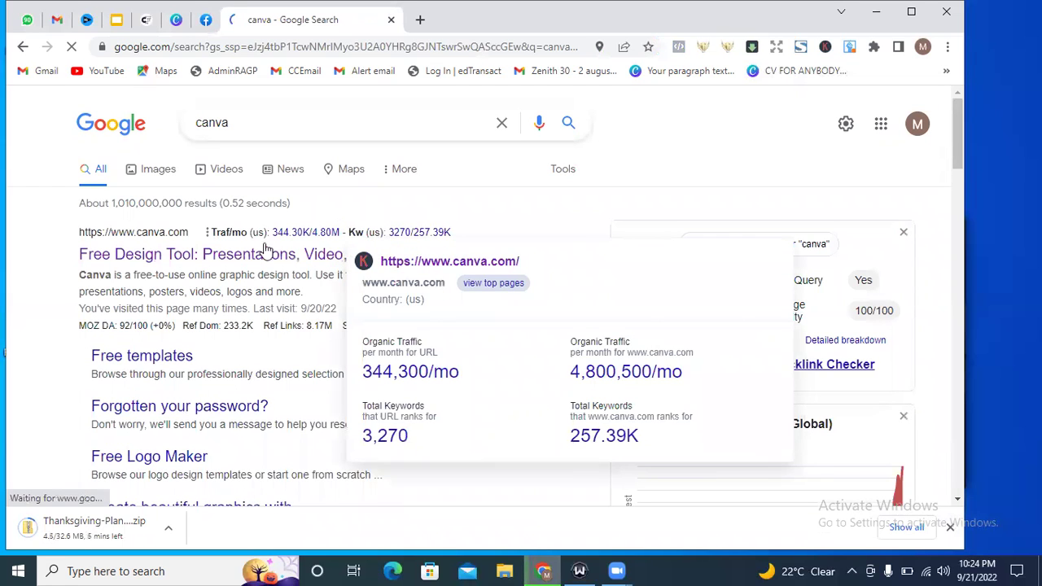
click(250, 260)
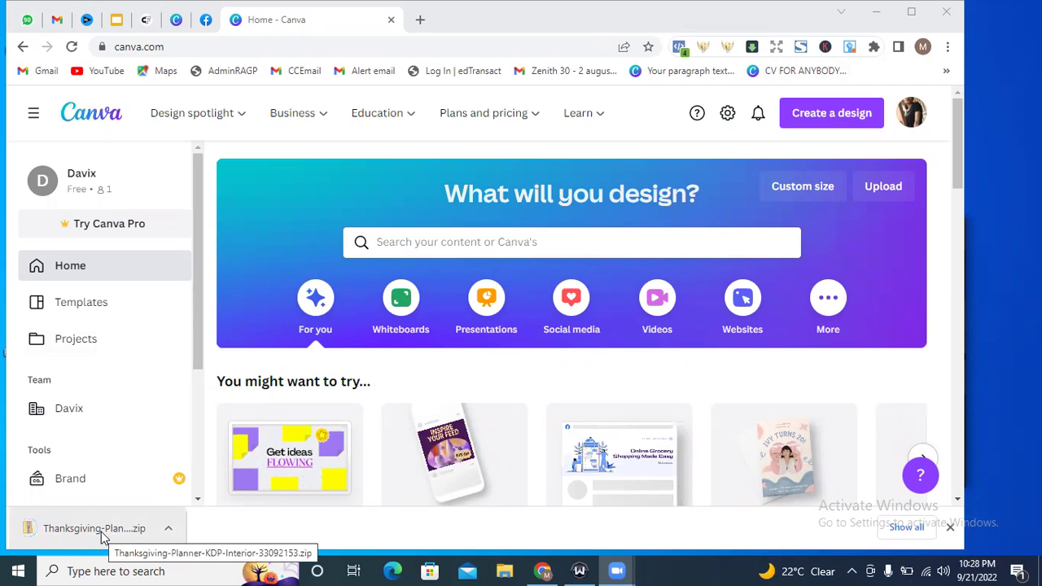
Open the downloaded Thanksgiving-Planner-KDP-Interior zip from the download bar.
click(123, 530)
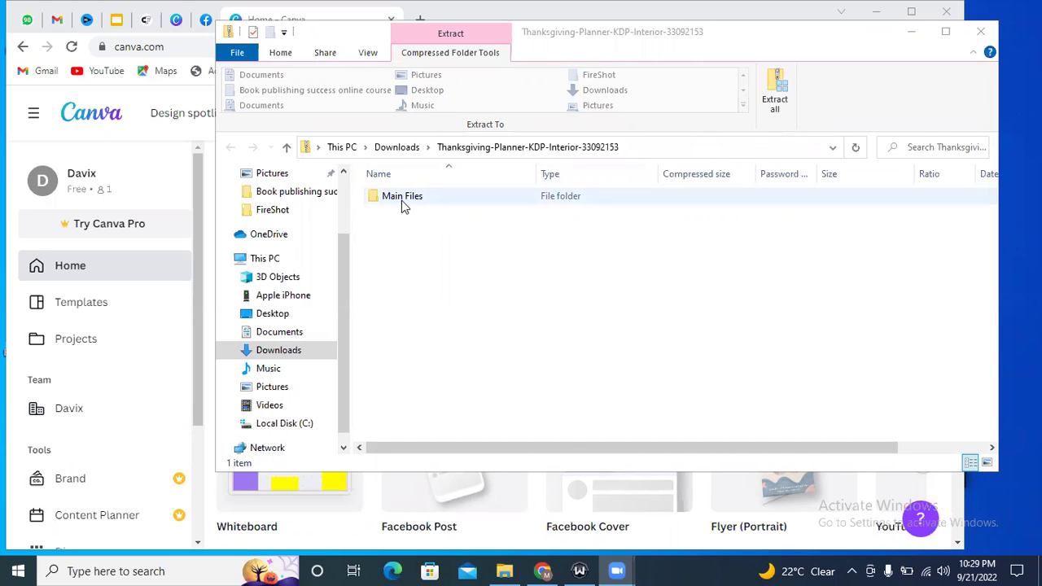
Go into Main Files, then the PDF folder, and select the 4,659 KB planner PDF.
click(440, 197)
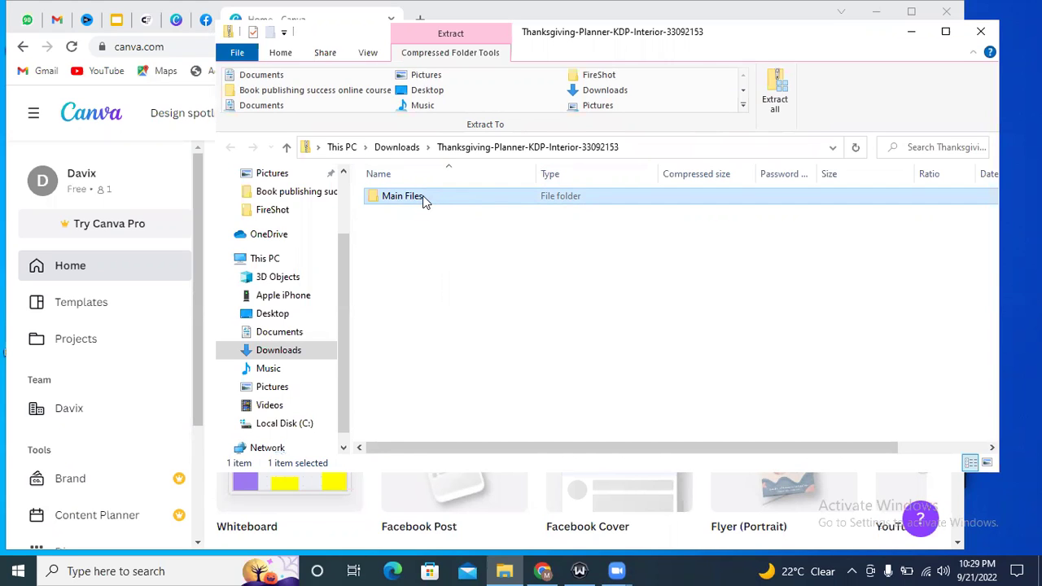
double_click(423, 195)
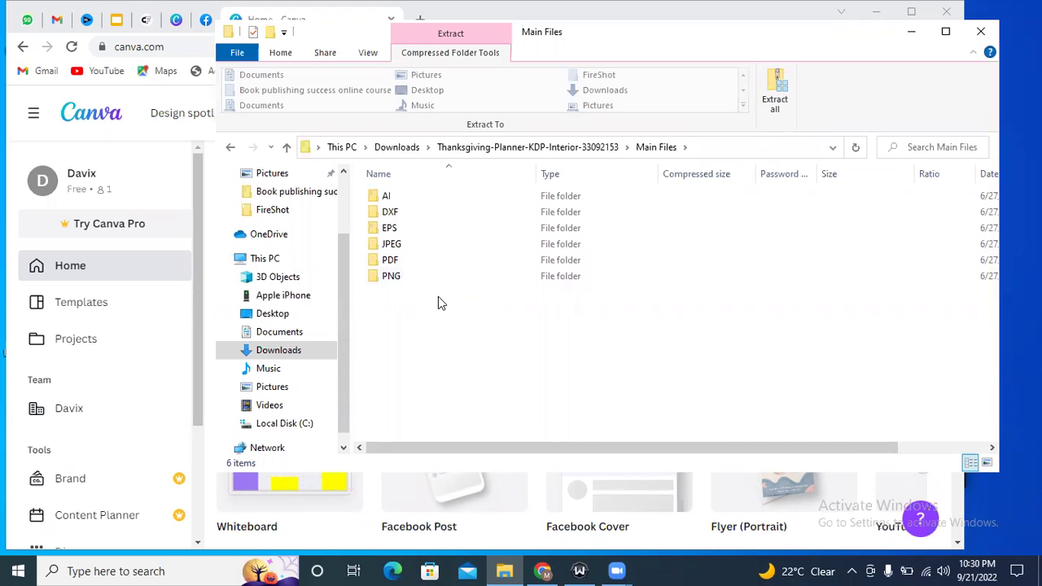
double_click(403, 260)
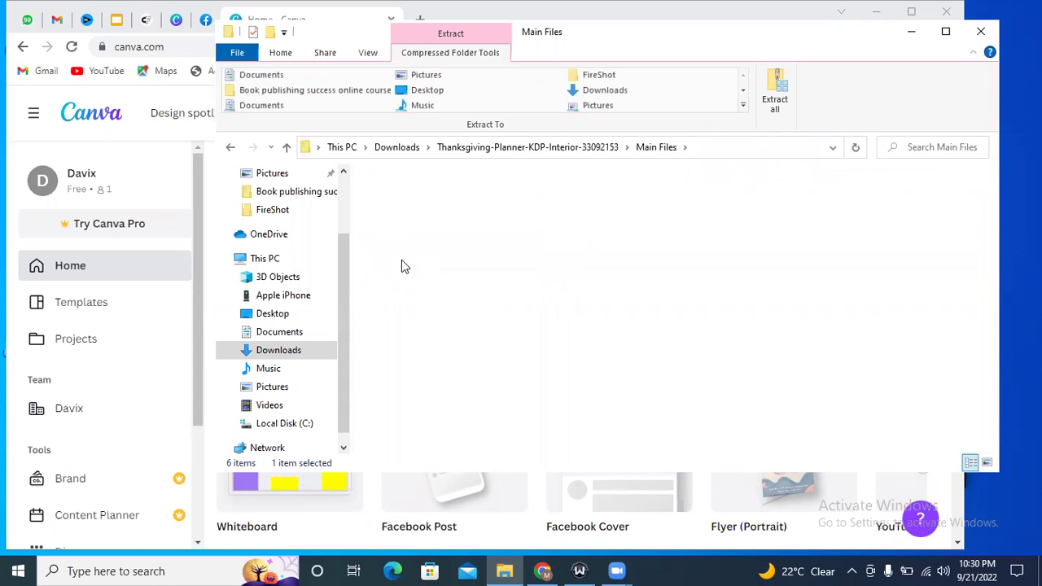
click(419, 199)
right_click(417, 197)
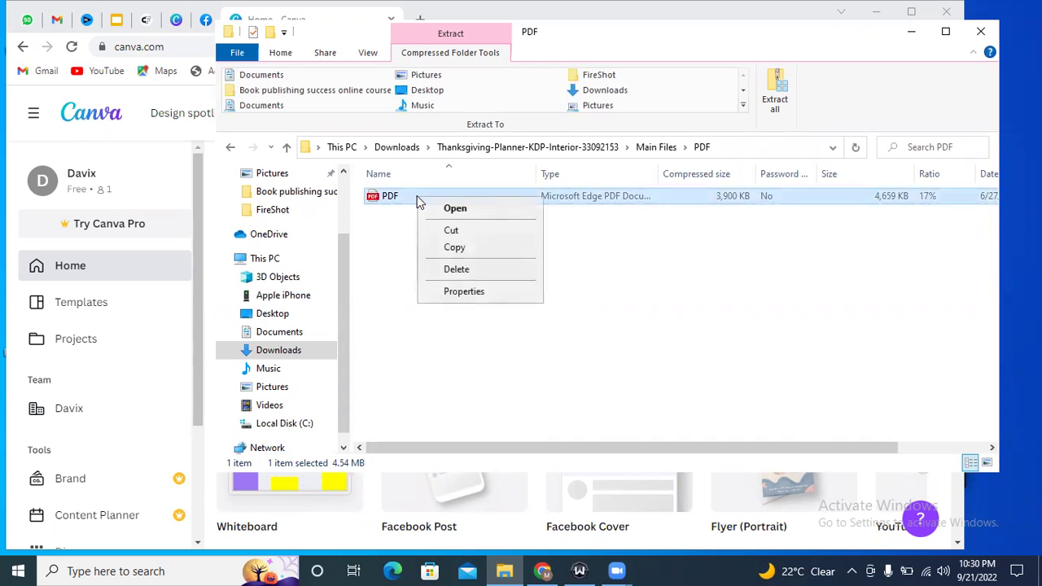
click(379, 261)
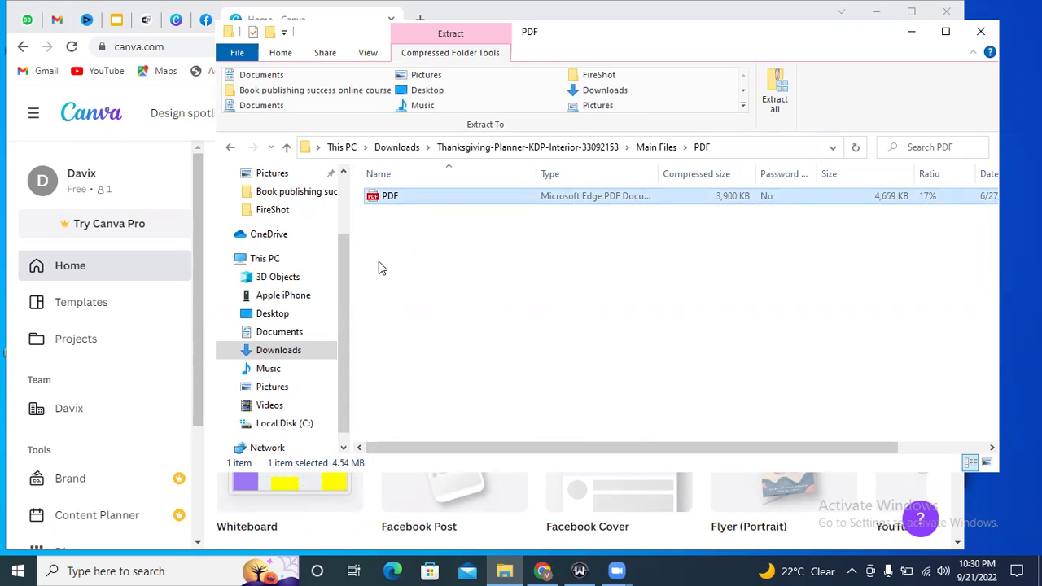
click(405, 197)
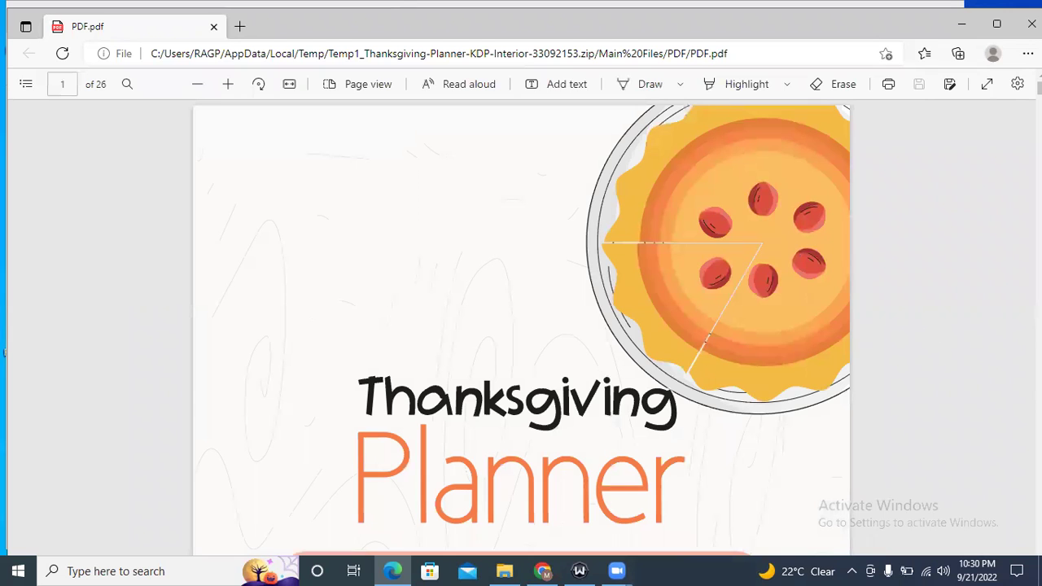
Scroll the planner PDF down to the Week 3 page, then return to Canva's home page.
scroll(521, 326, down, 4)
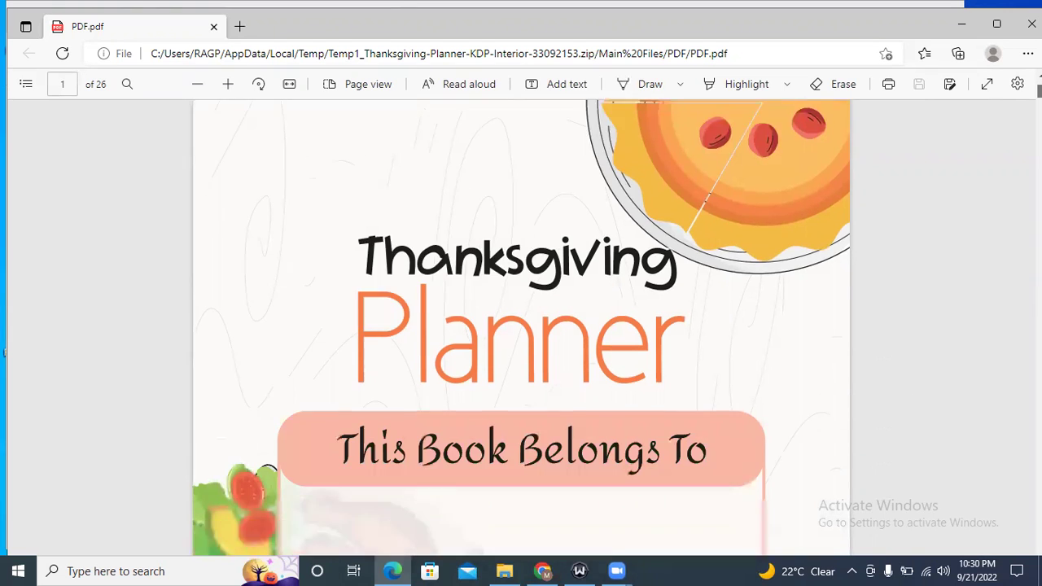
scroll(522, 326, down, 20)
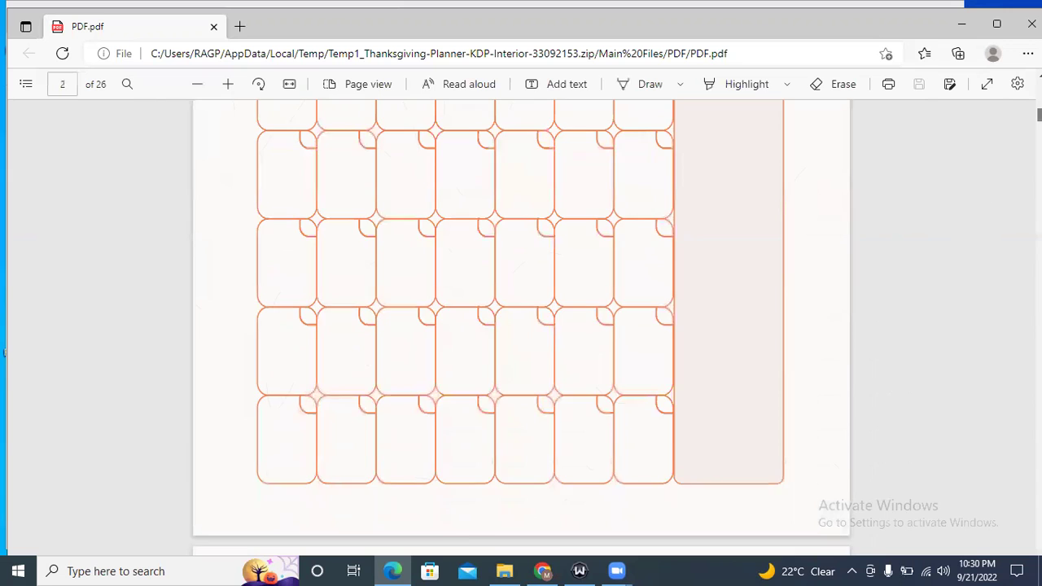
scroll(521, 326, down, 1)
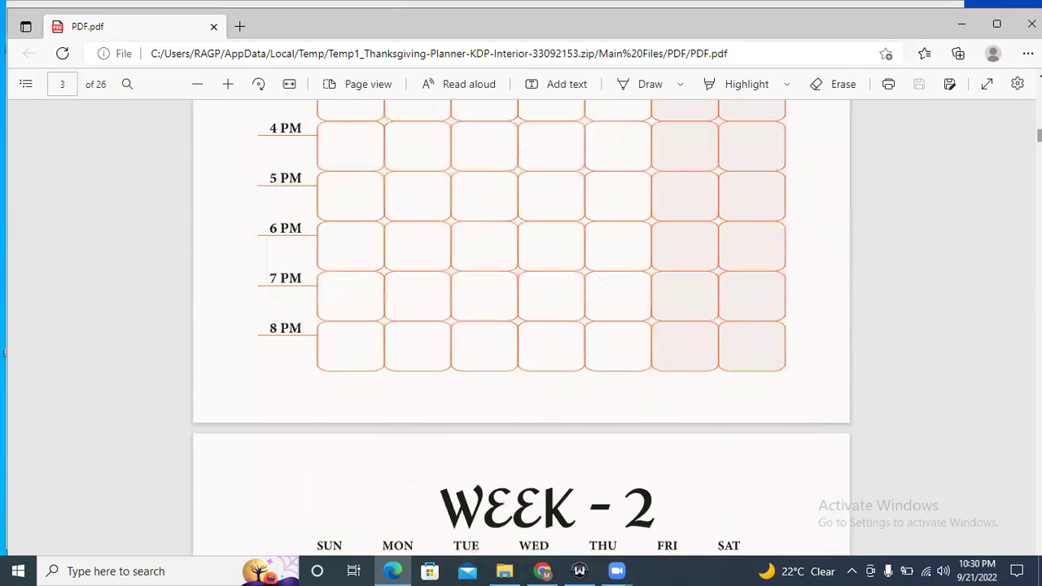
scroll(521, 325, down, 20)
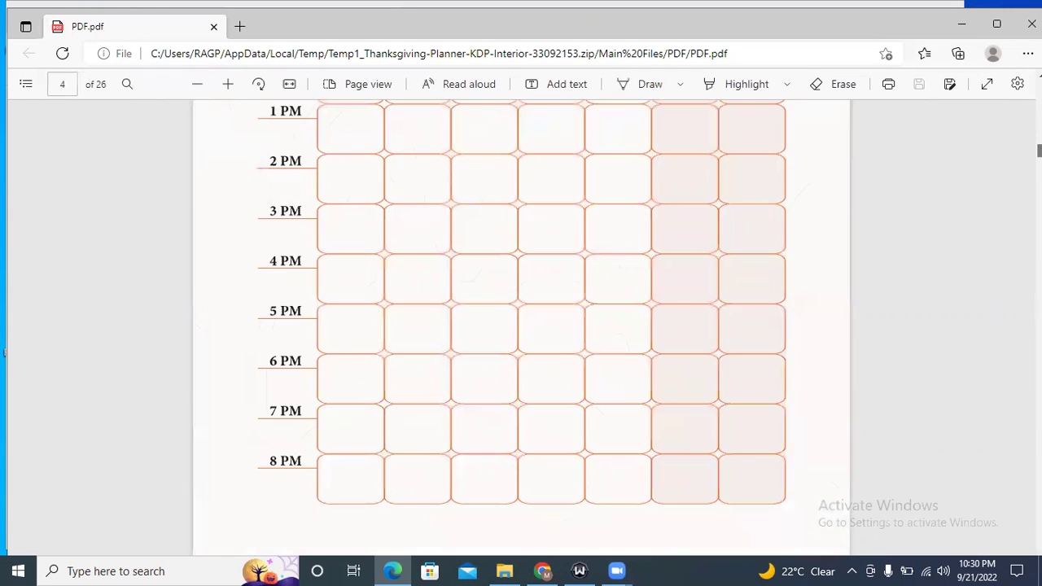
scroll(521, 326, down, 20)
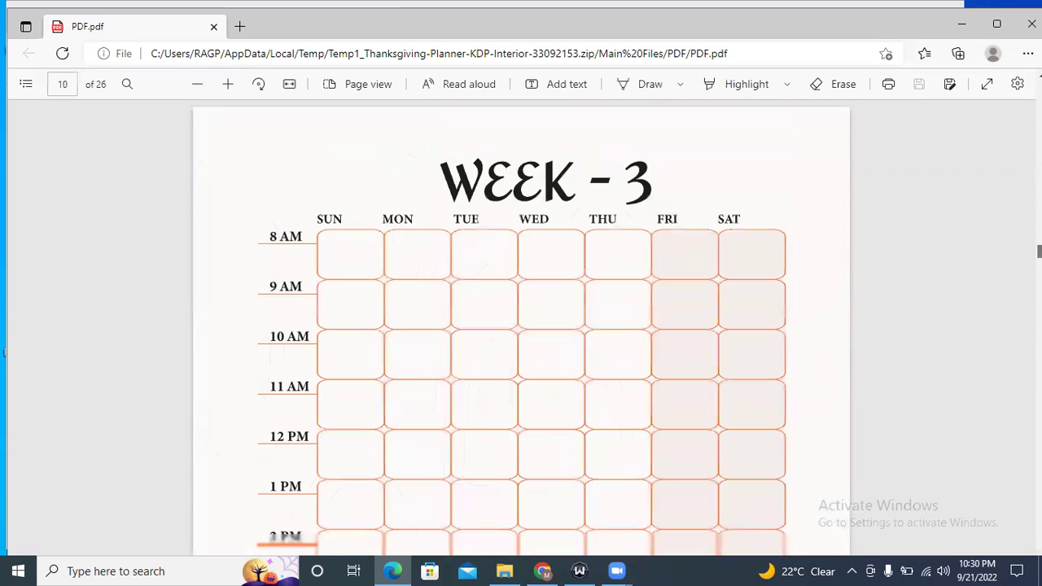
click(543, 570)
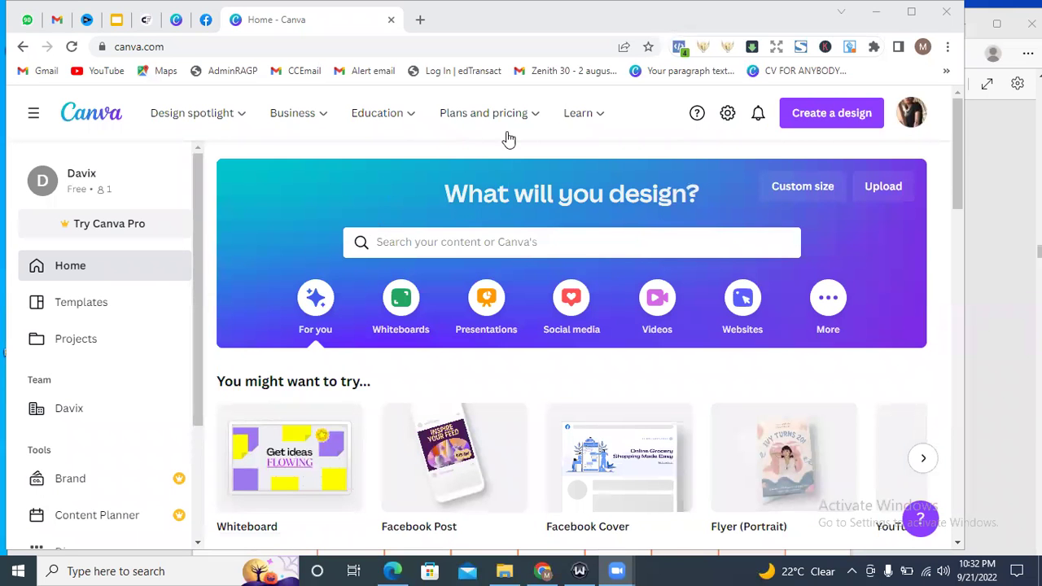
Drag the planner PDF from the zip's PDF folder into FireShot, then close File Explorer.
mouse_move(484, 114)
click(504, 571)
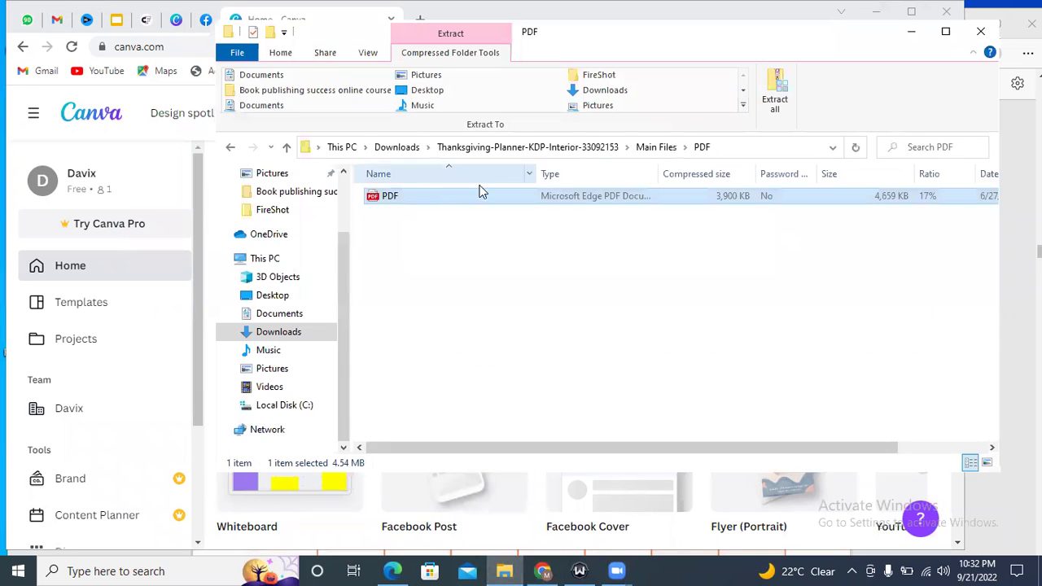
drag(414, 199, 282, 205)
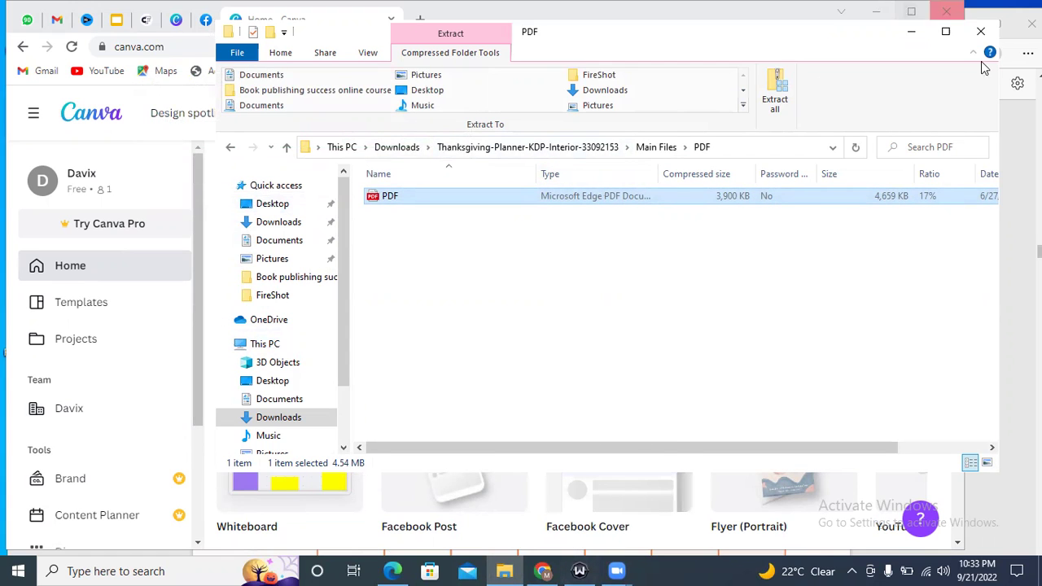
click(983, 36)
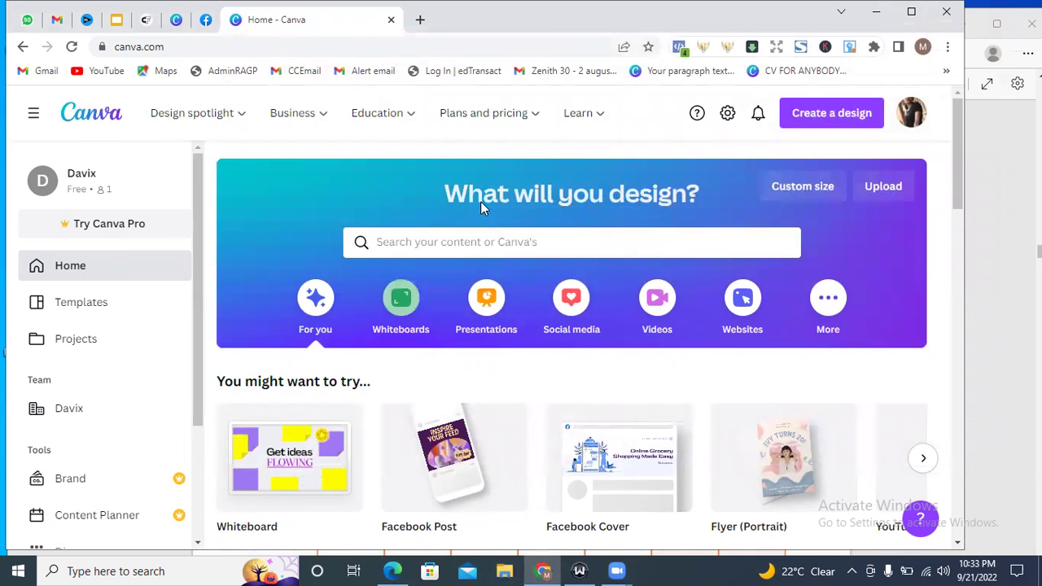
Choose Upload on Canva's home banner and browse for a file on the computer.
mouse_move(579, 113)
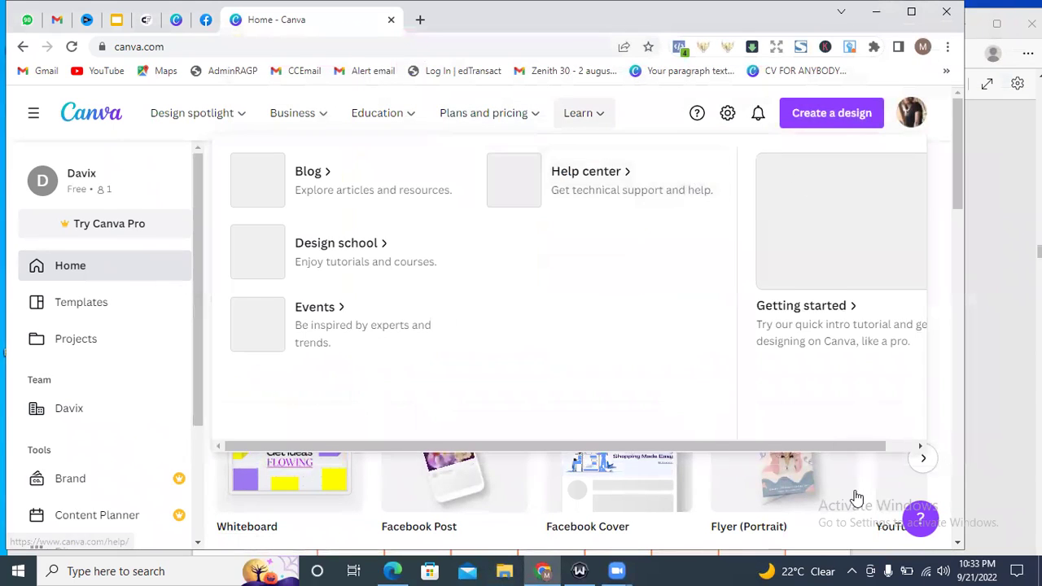
click(891, 189)
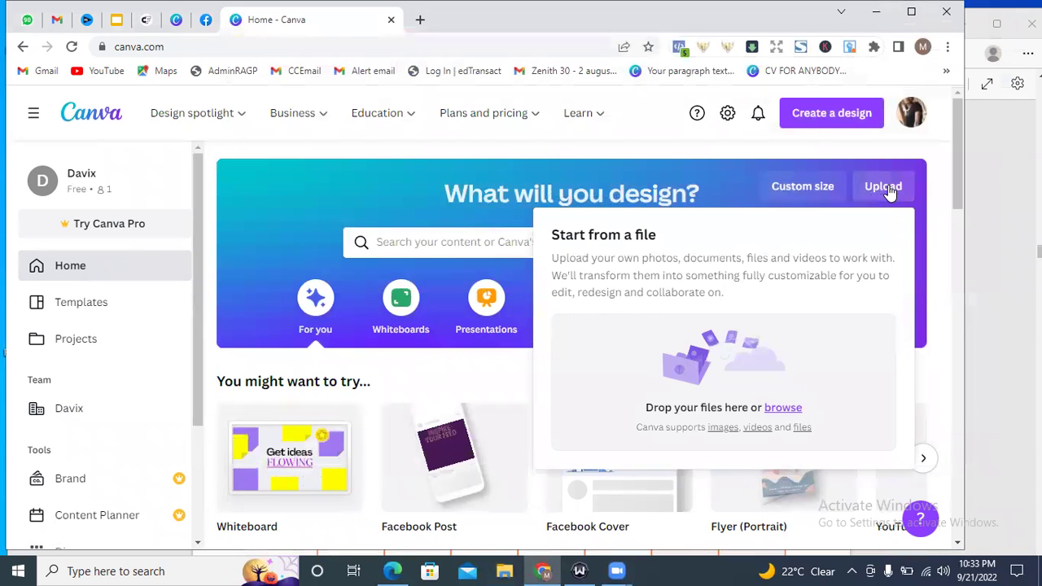
click(779, 412)
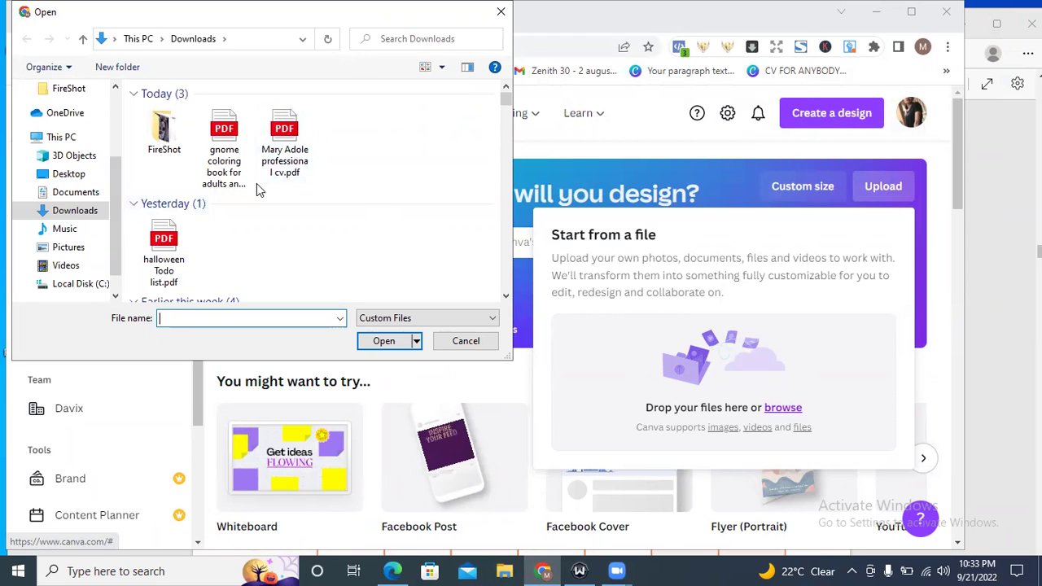
Select the Desktop file named PDF in the Open dialog and open it for upload.
click(68, 174)
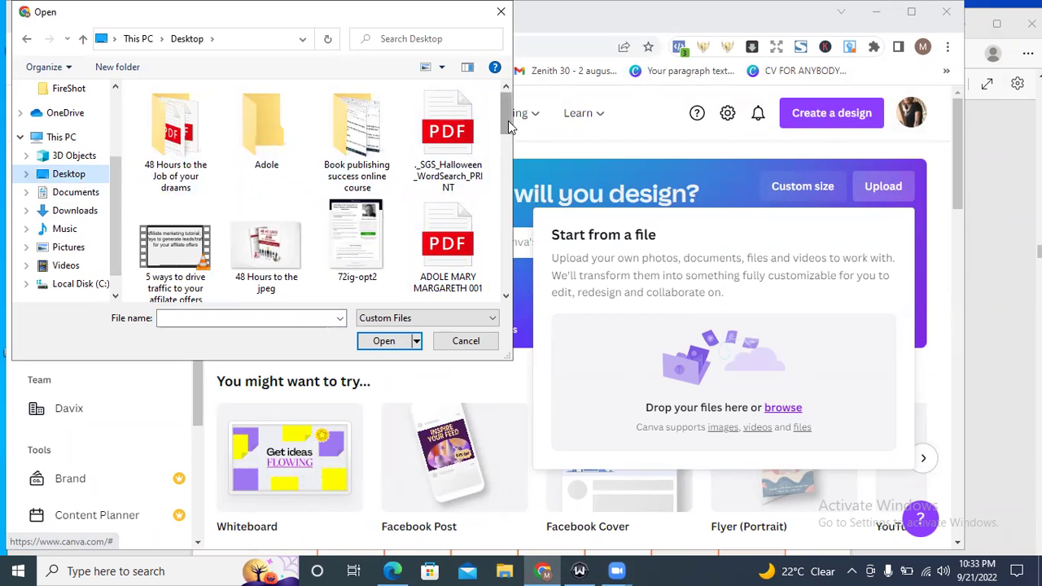
mouse_move(507, 113)
mouse_down()
mouse_move(504, 283)
mouse_move(504, 120)
mouse_up()
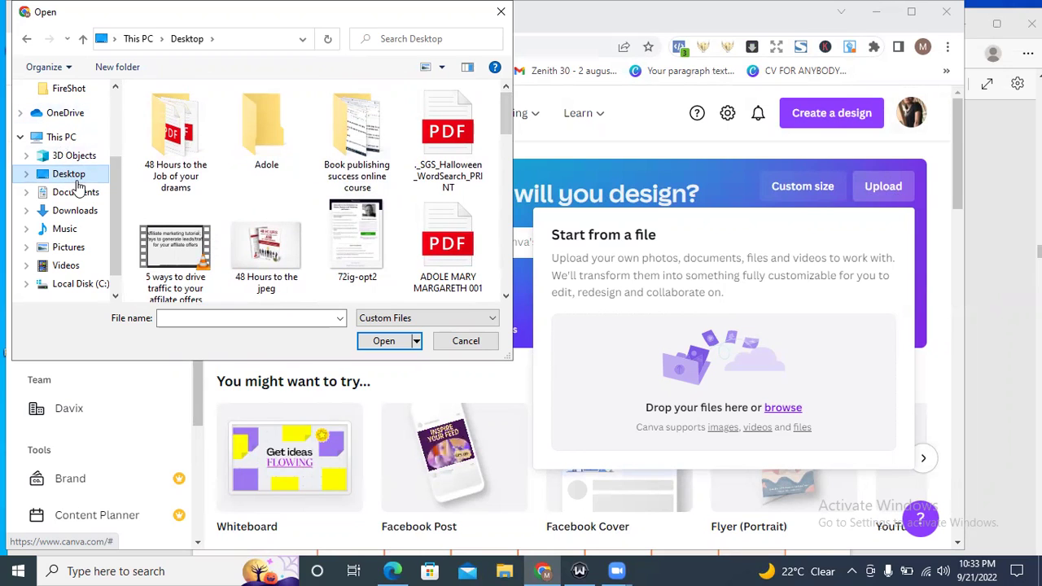
click(72, 211)
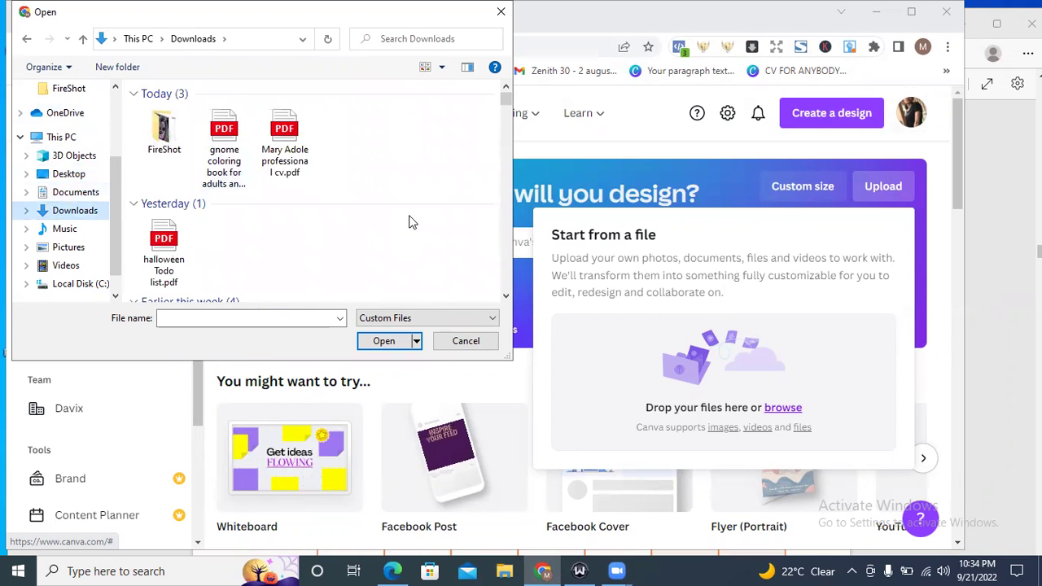
mouse_move(506, 94)
mouse_down()
mouse_move(507, 111)
mouse_move(505, 90)
mouse_up()
click(79, 176)
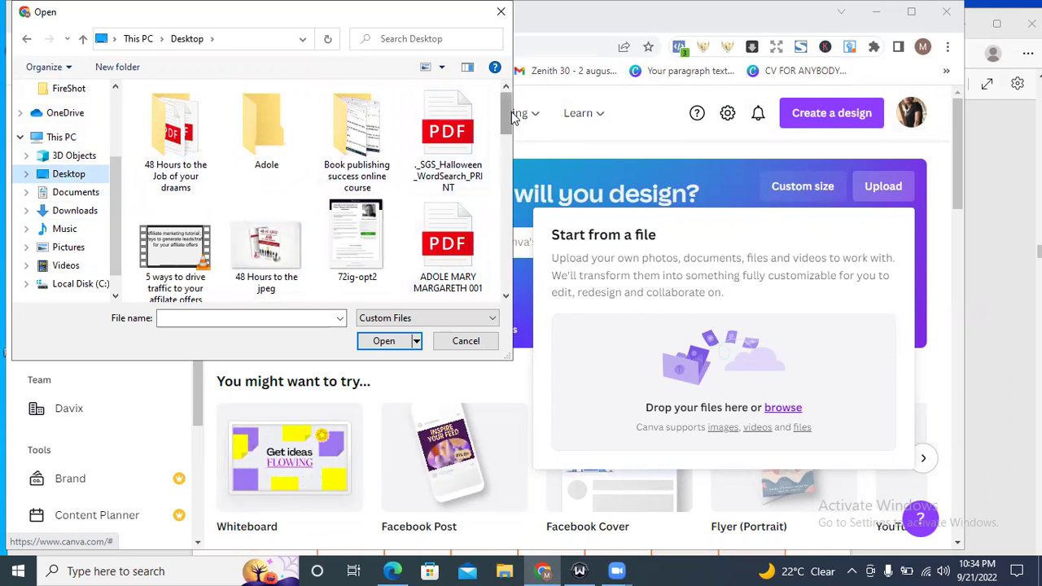
scroll(510, 122, down, 1)
scroll(509, 136, down, 3)
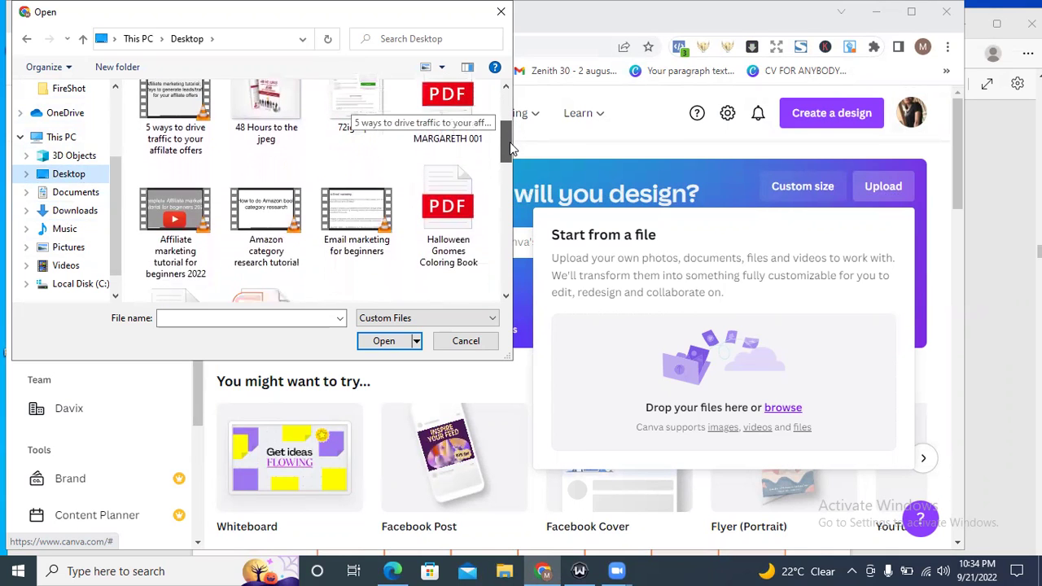
drag(509, 150, 508, 240)
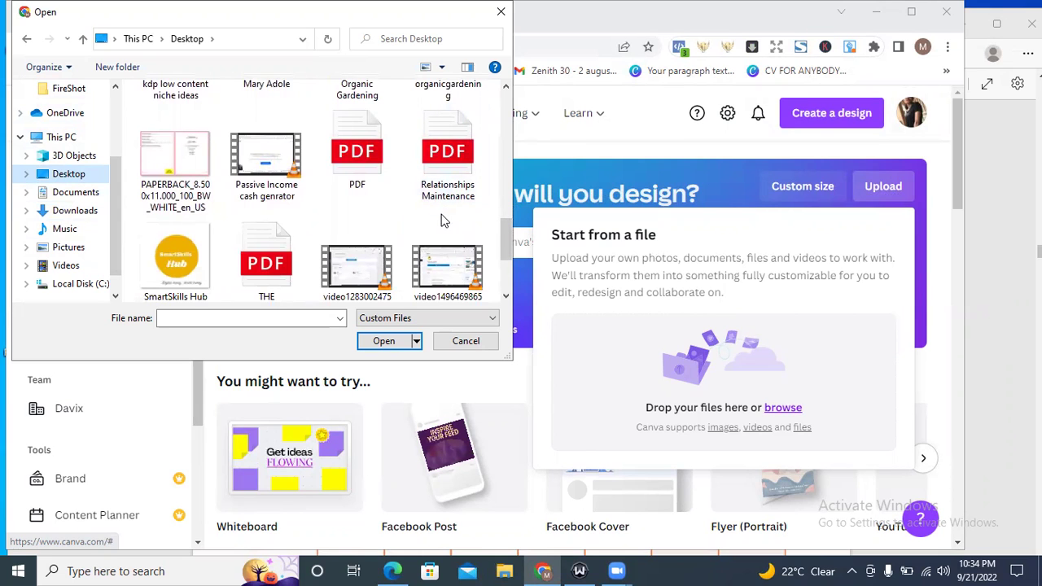
scroll(505, 238, down, 1)
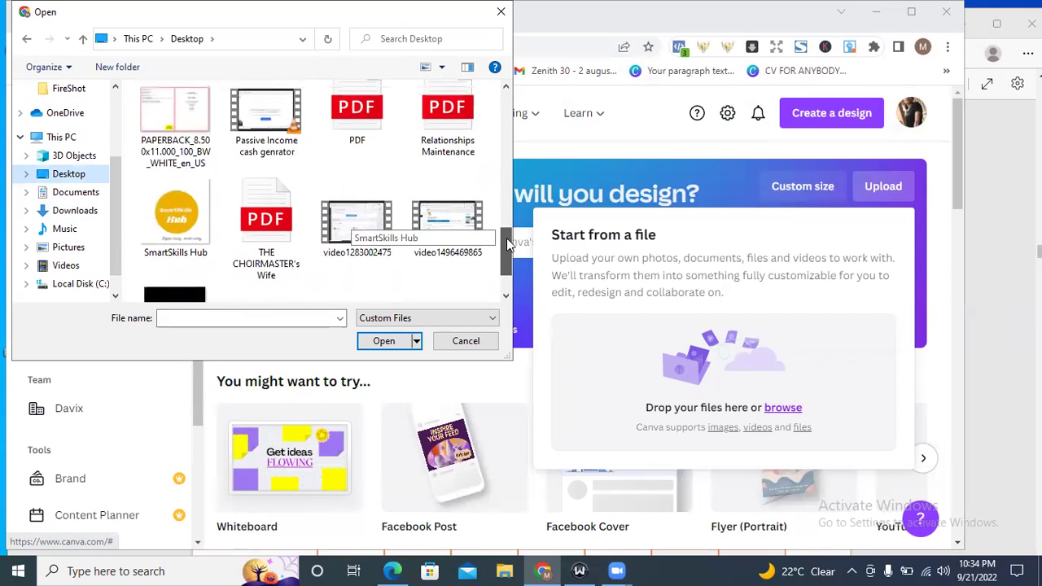
scroll(506, 238, up, 2)
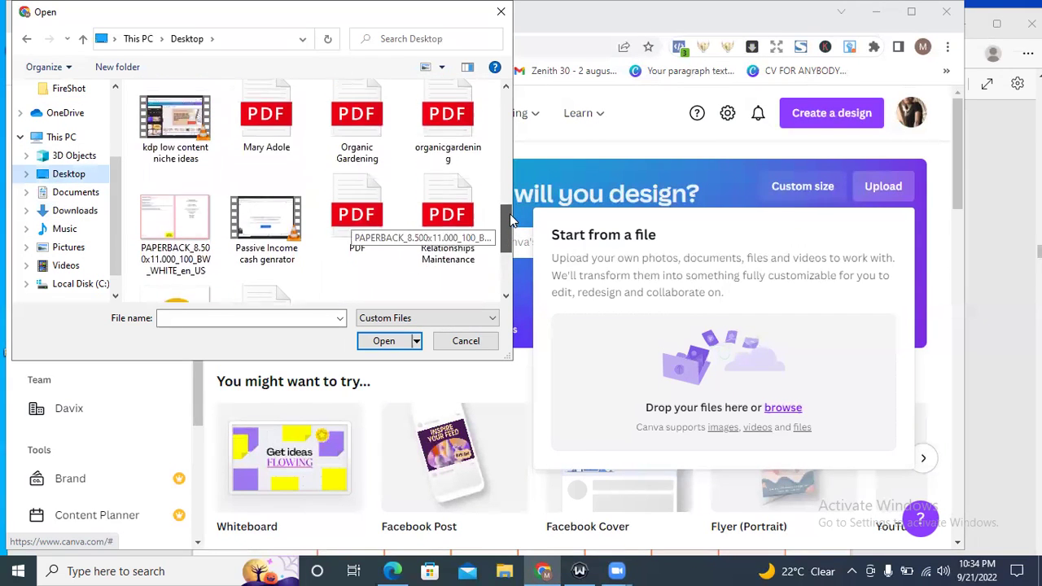
click(357, 224)
click(383, 342)
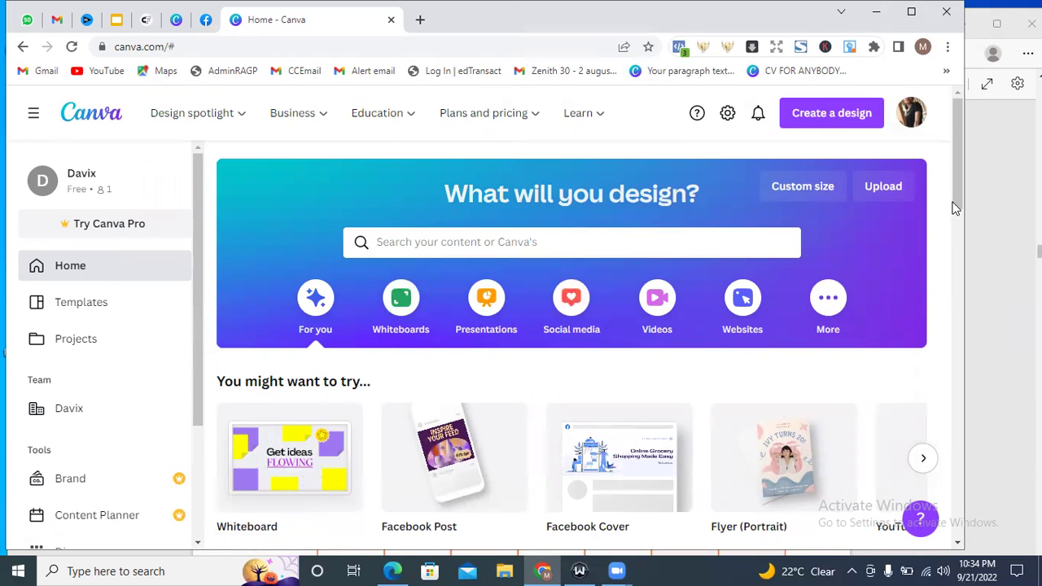
Scroll down to Recent designs to find the imported 8.972 × 11.25 in PDF.pdf.
drag(954, 171, 961, 341)
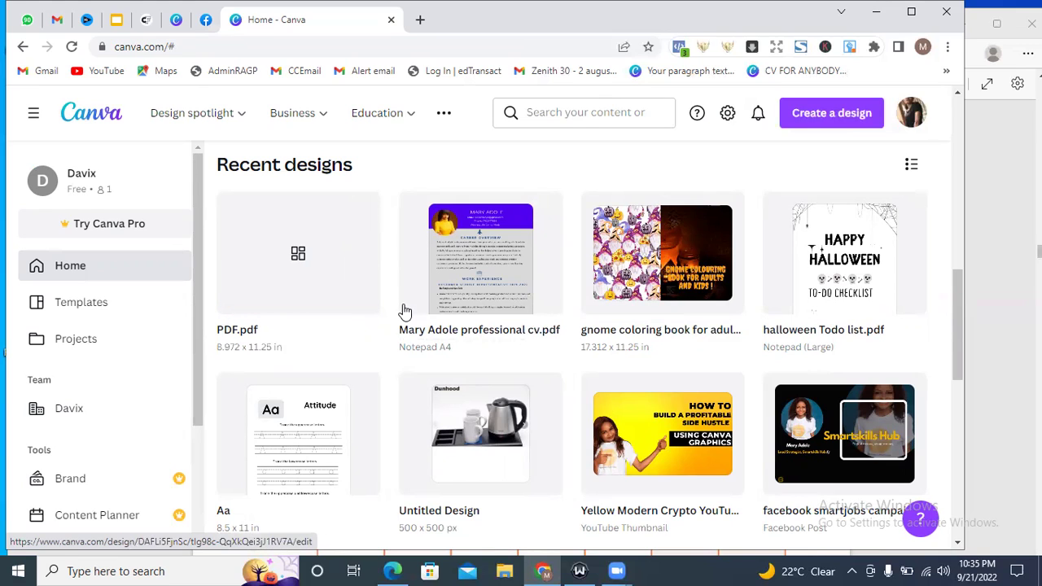
Open PDF.pdf in the editor and scroll through its cover, October calendar and Week-1 pages.
click(290, 281)
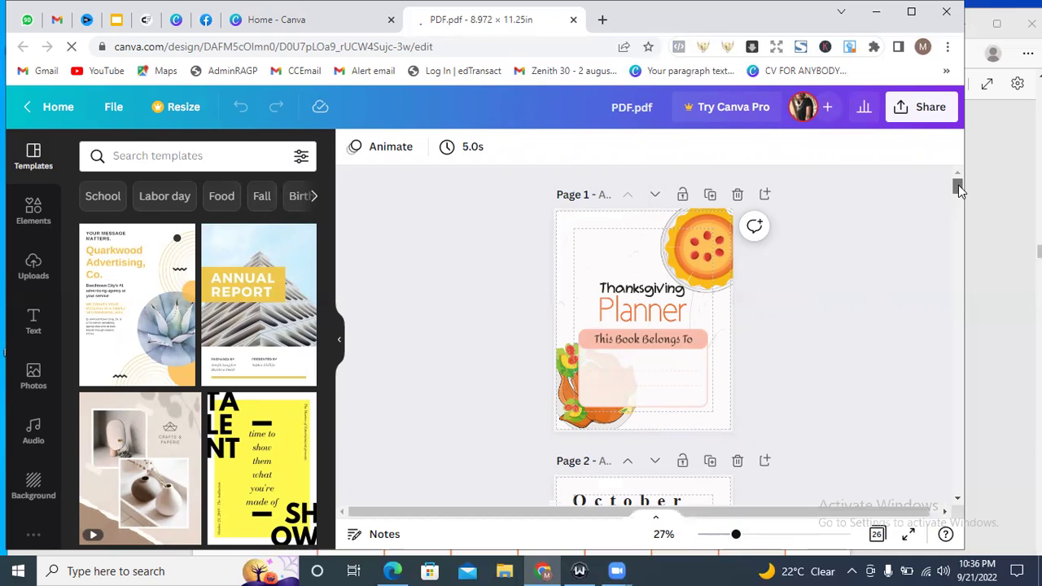
scroll(959, 185, down, 2)
scroll(958, 221, down, 10)
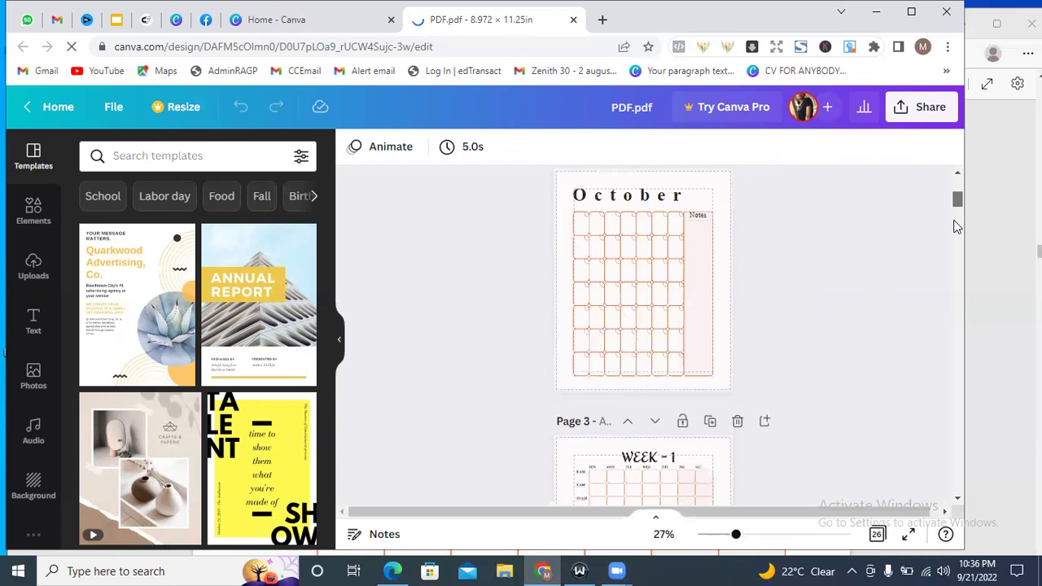
drag(960, 173, 960, 173)
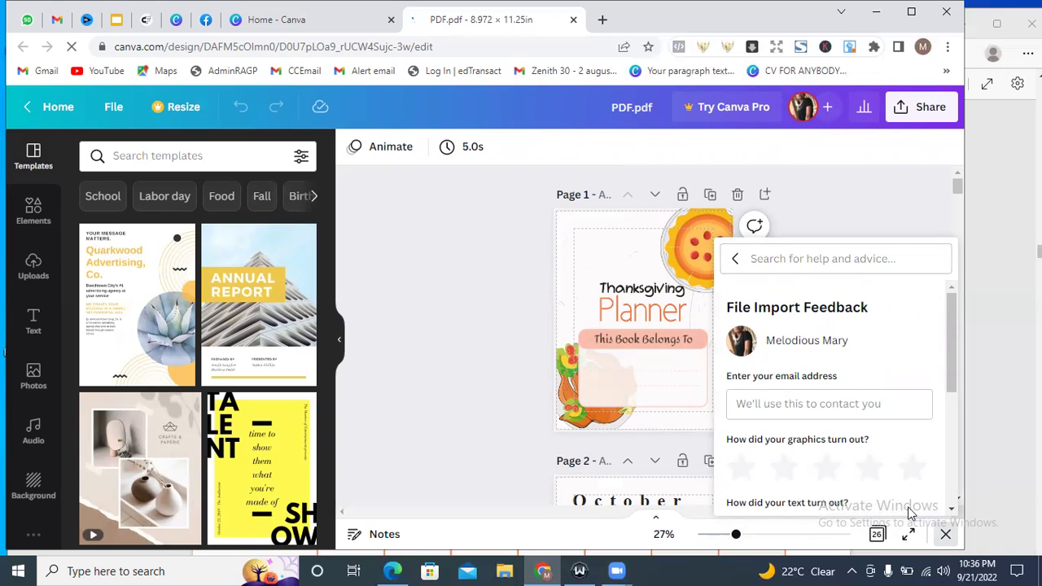
Rate the imported graphics four stars and enter the contact e-mail address.
click(867, 466)
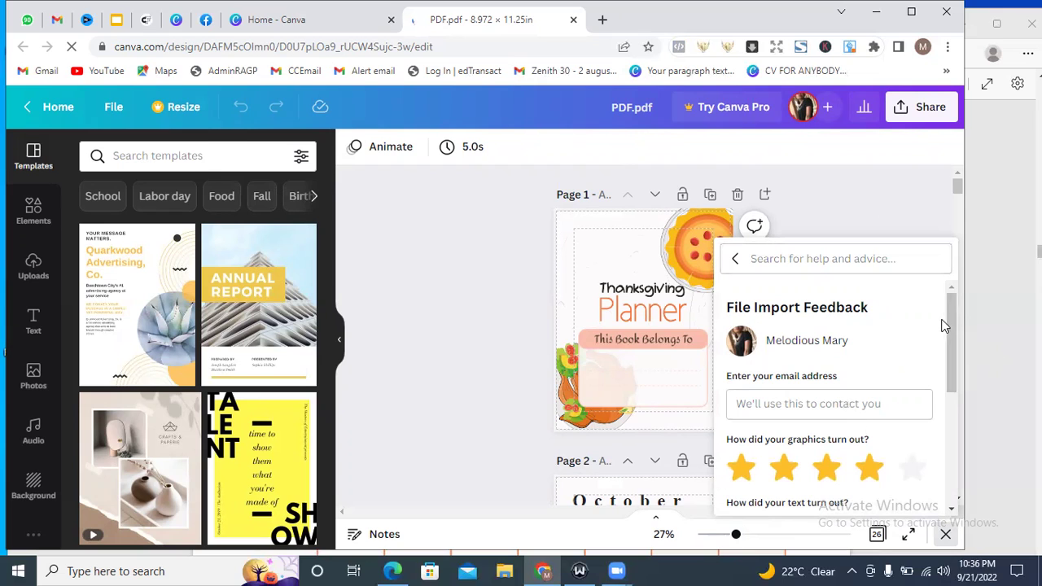
mouse_move(952, 323)
mouse_down()
mouse_move(949, 470)
mouse_move(949, 311)
mouse_up()
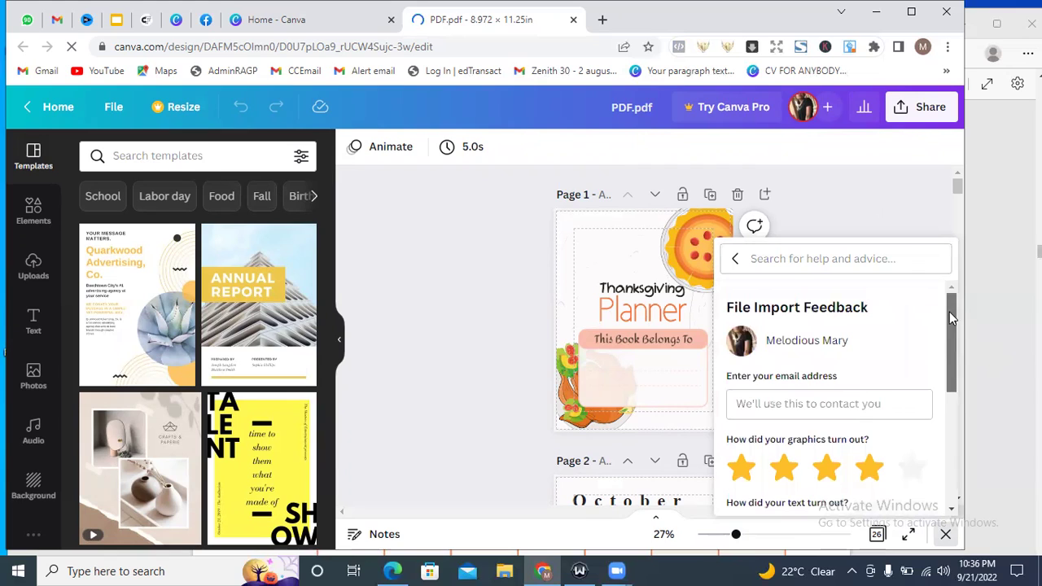
click(772, 398)
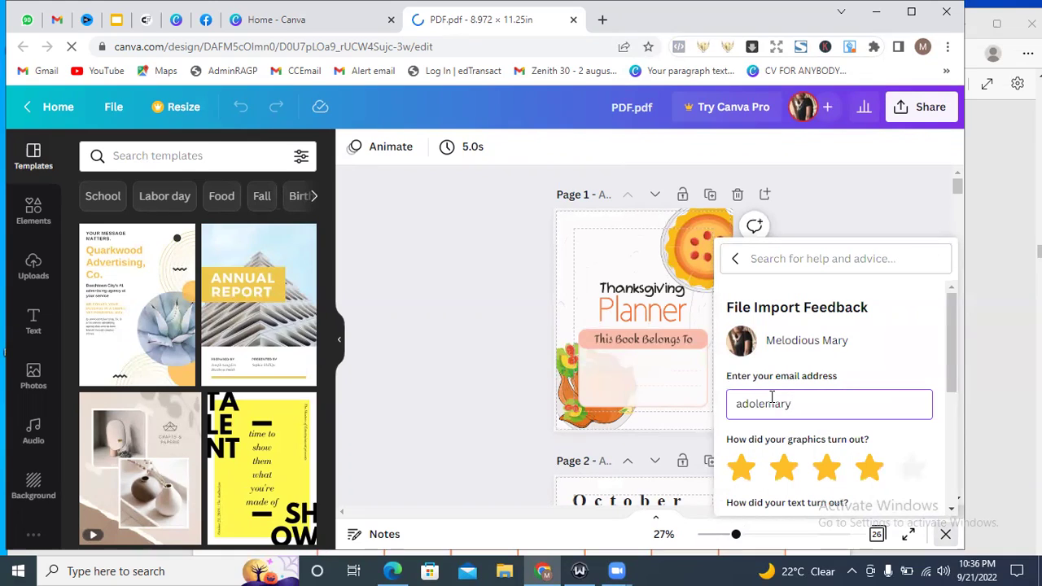
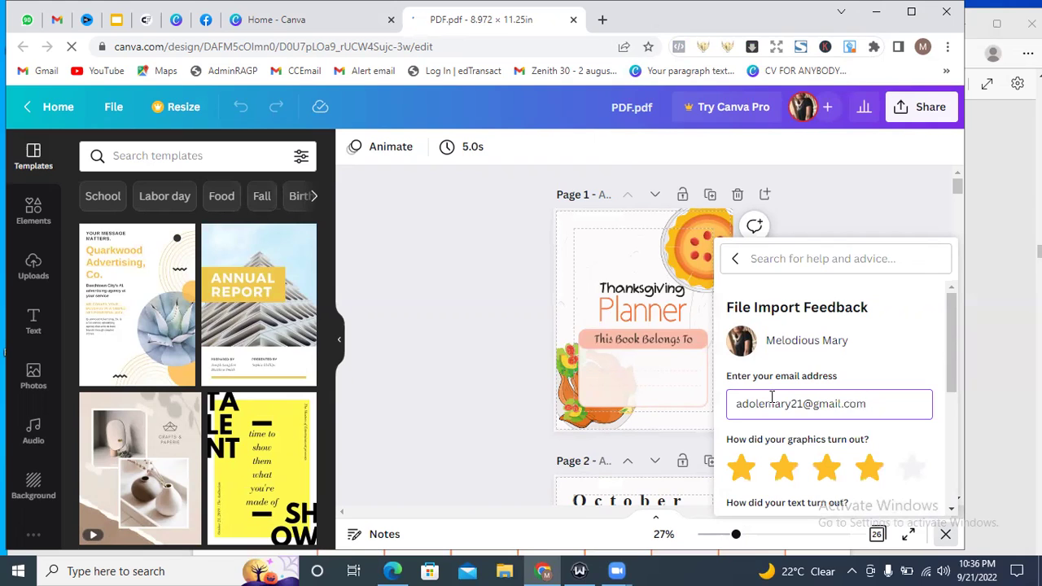
Allow file inspection, add the comment 'Good', and rate the imported text four stars.
drag(949, 382, 958, 492)
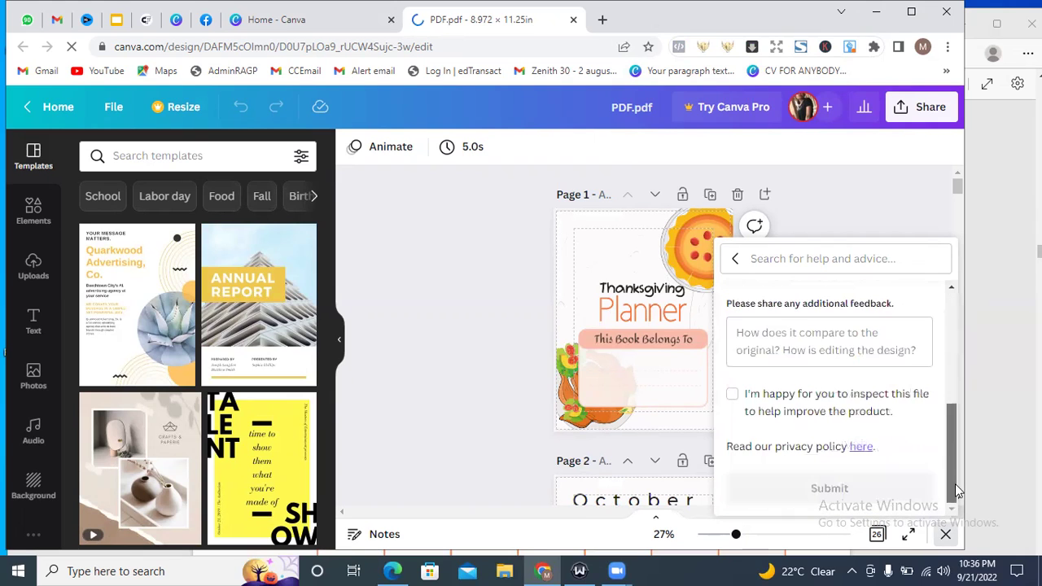
click(731, 395)
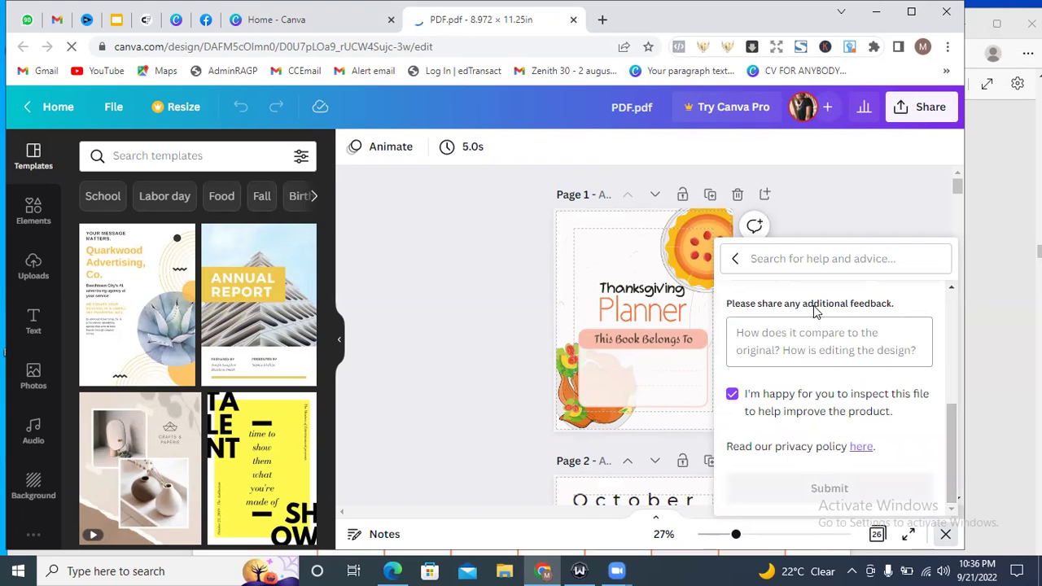
click(797, 348)
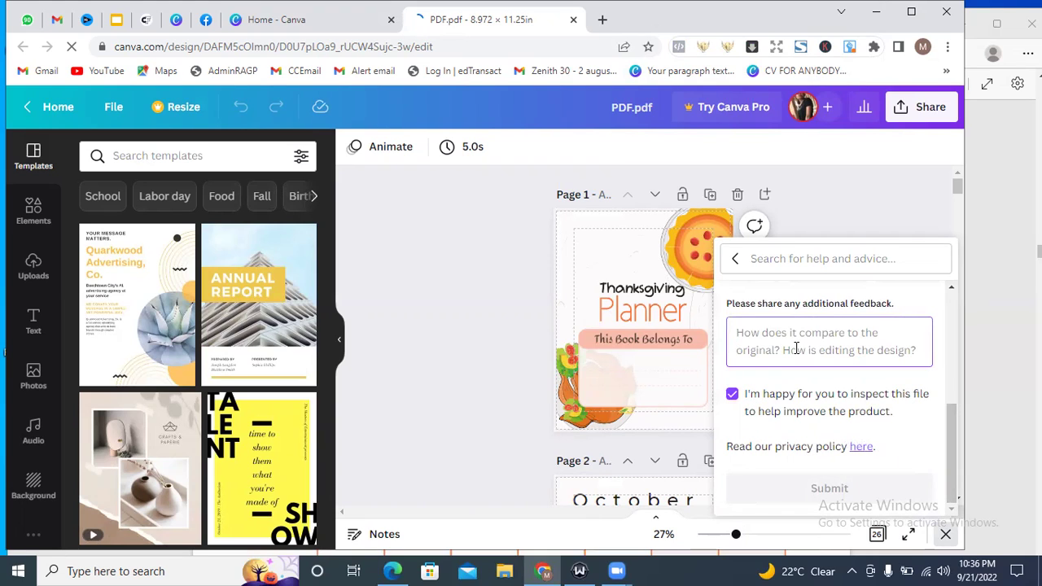
text(Good)
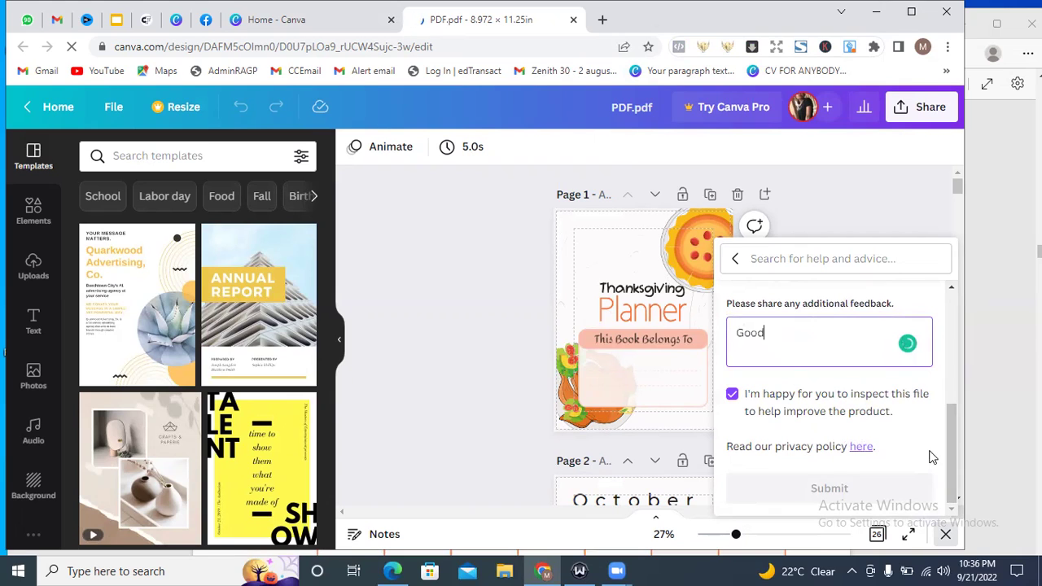
drag(951, 458, 948, 384)
click(870, 415)
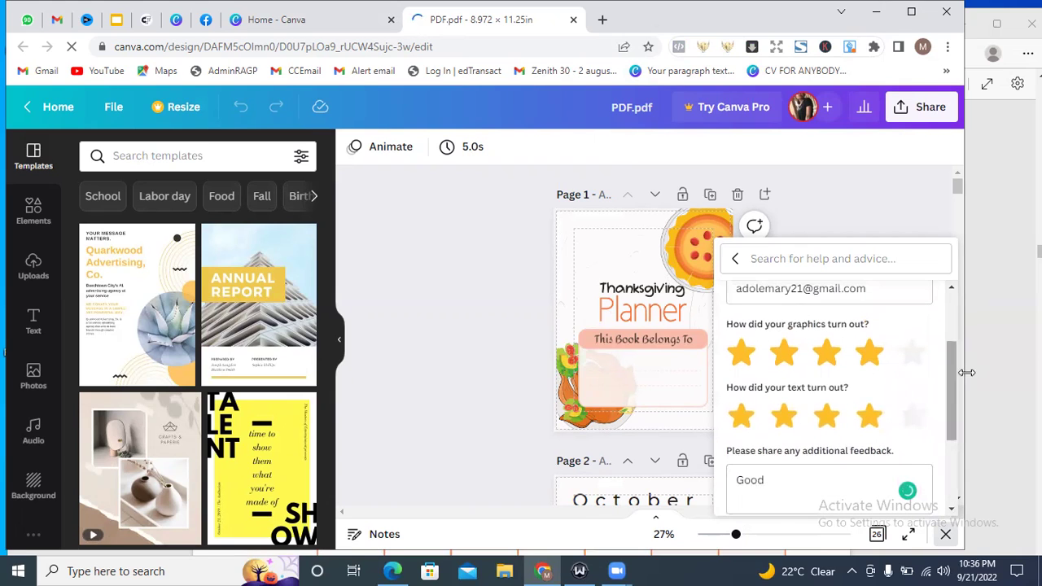
scroll(928, 473, down, 3)
Submit the four-star import feedback and select the small flower graphic on the cover.
click(862, 492)
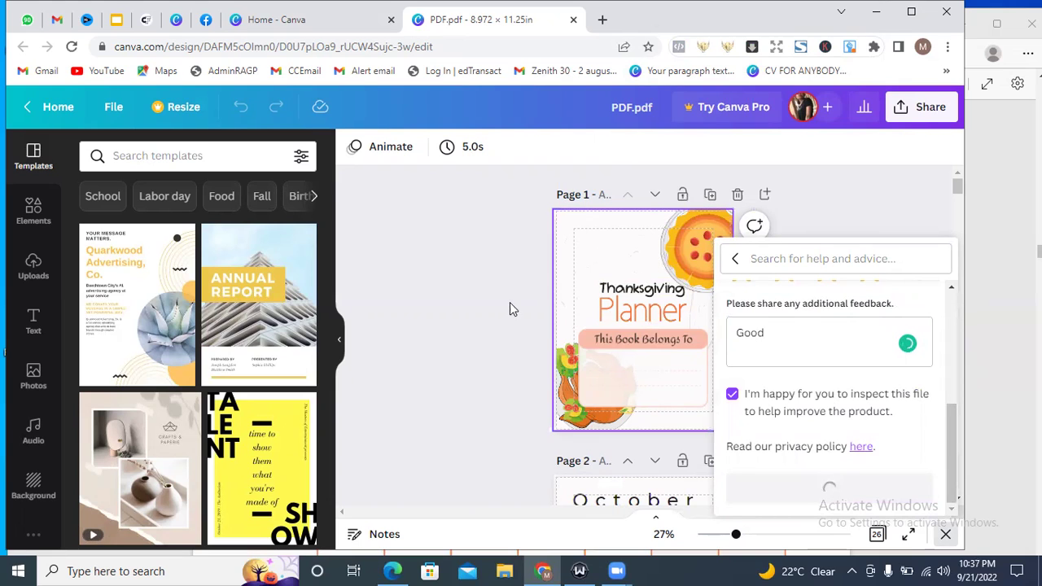
click(562, 373)
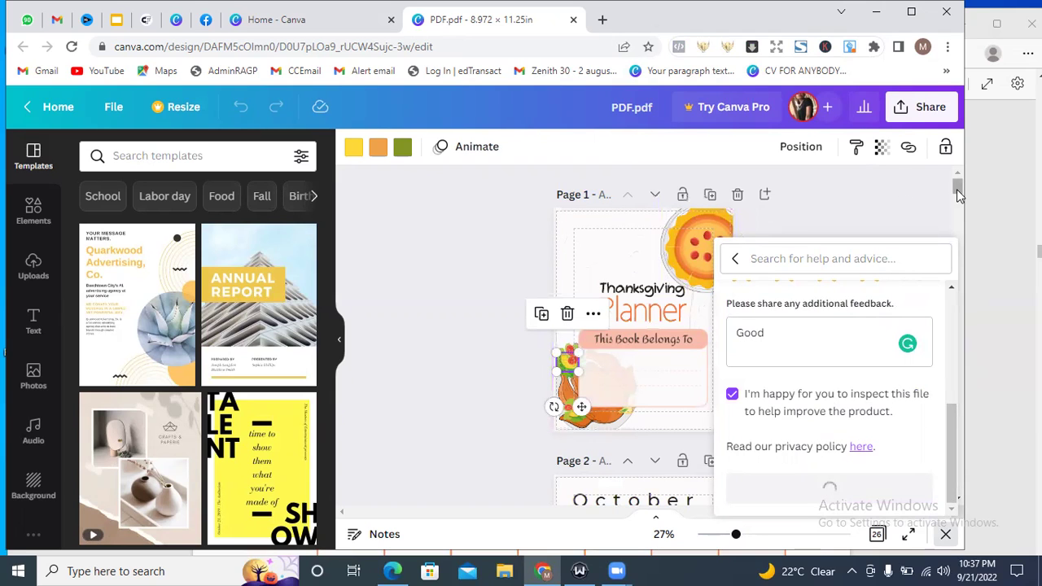
drag(958, 186, 958, 212)
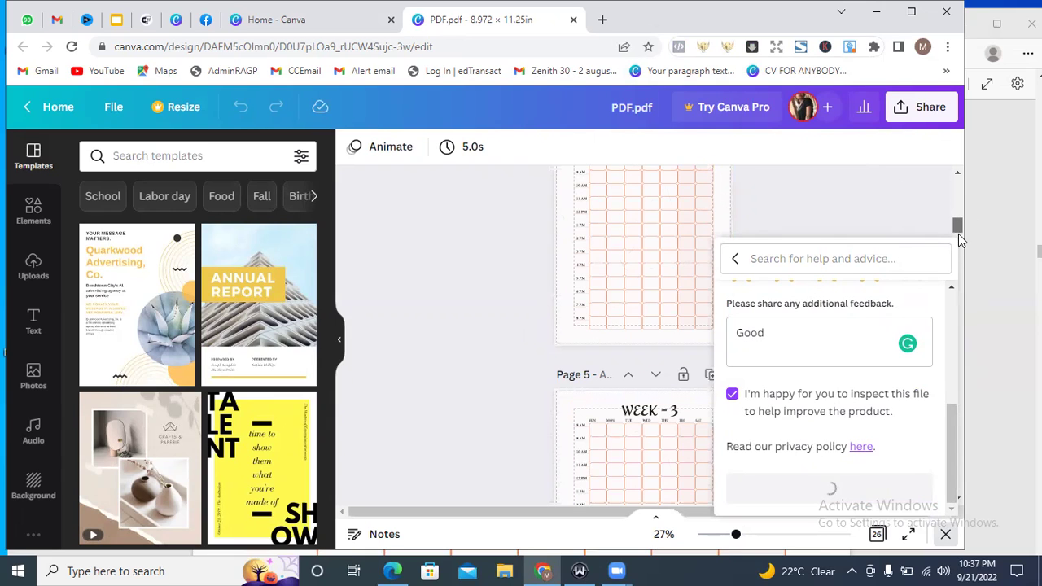
drag(961, 244, 958, 298)
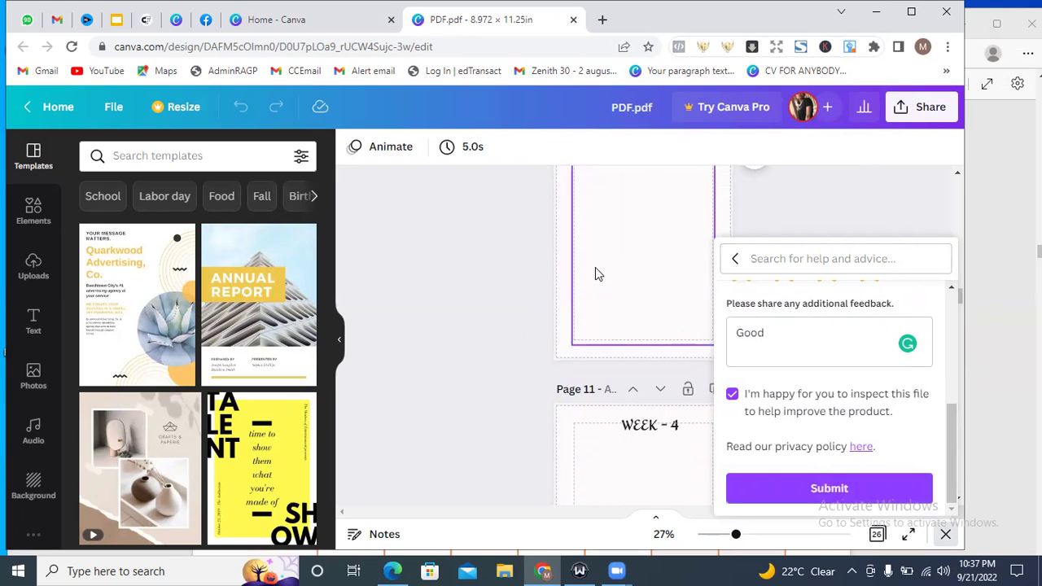
Resubmit the import feedback until 'Thanks for your feedback' appears.
click(788, 492)
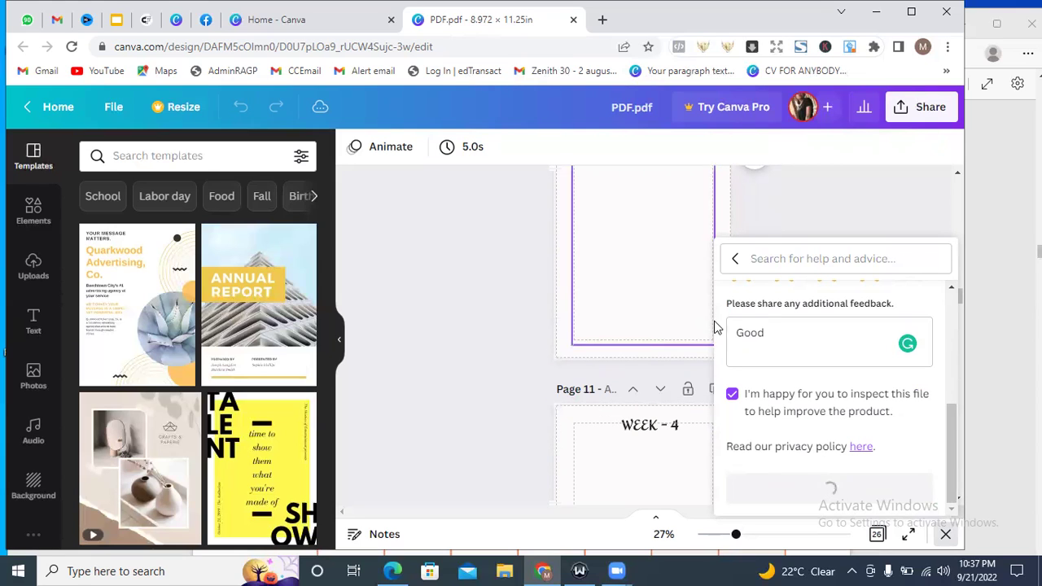
drag(955, 432, 959, 177)
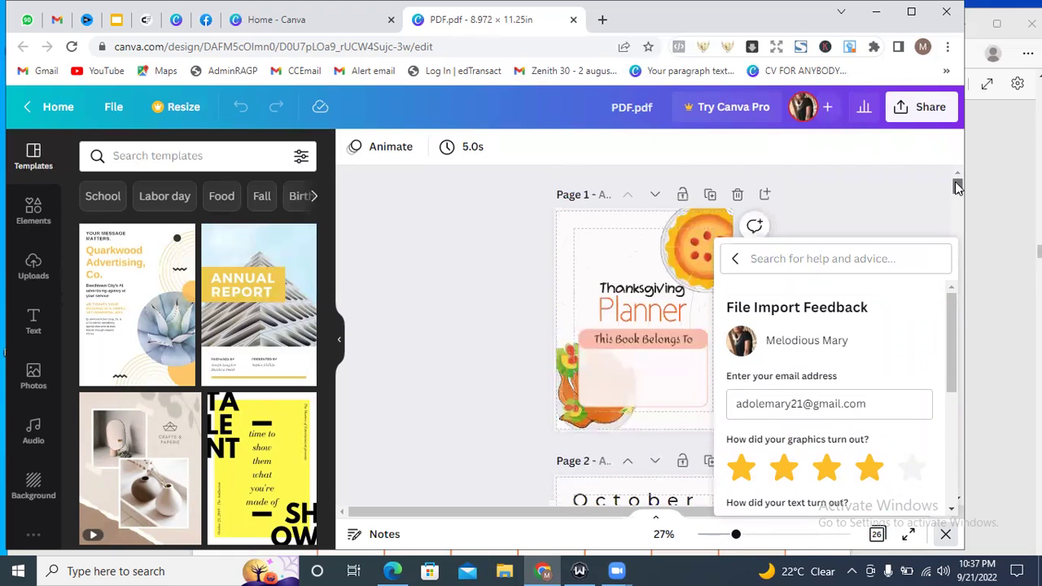
scroll(958, 188, down, 3)
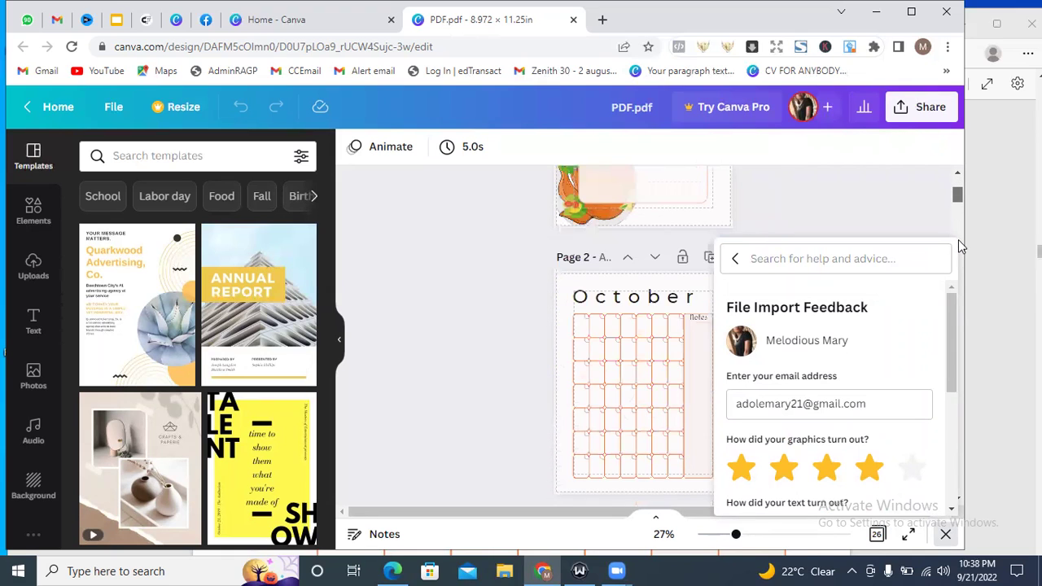
scroll(959, 245, down, 10)
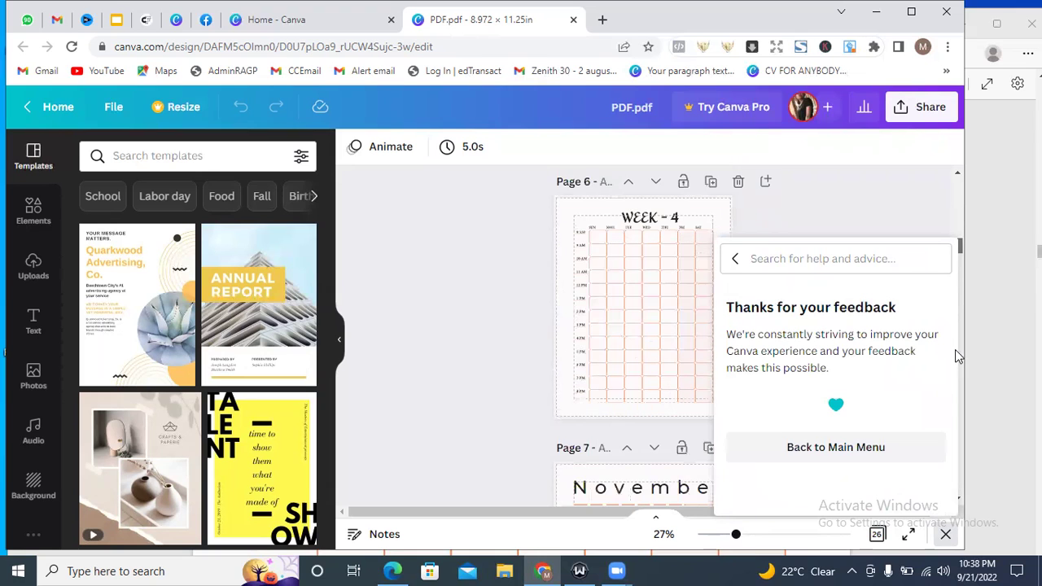
drag(957, 410, 942, 386)
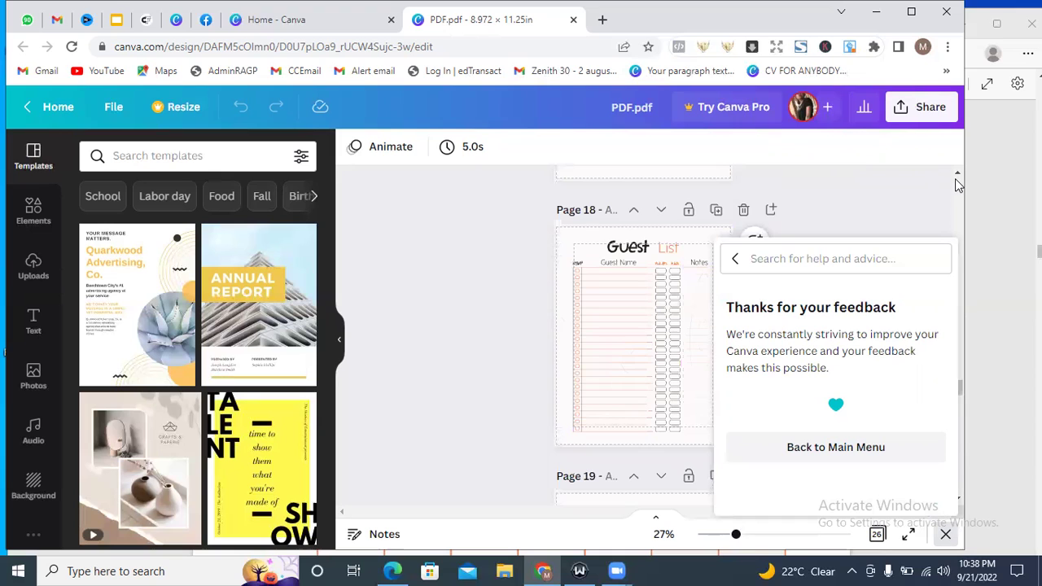
scroll(957, 183, up, 15)
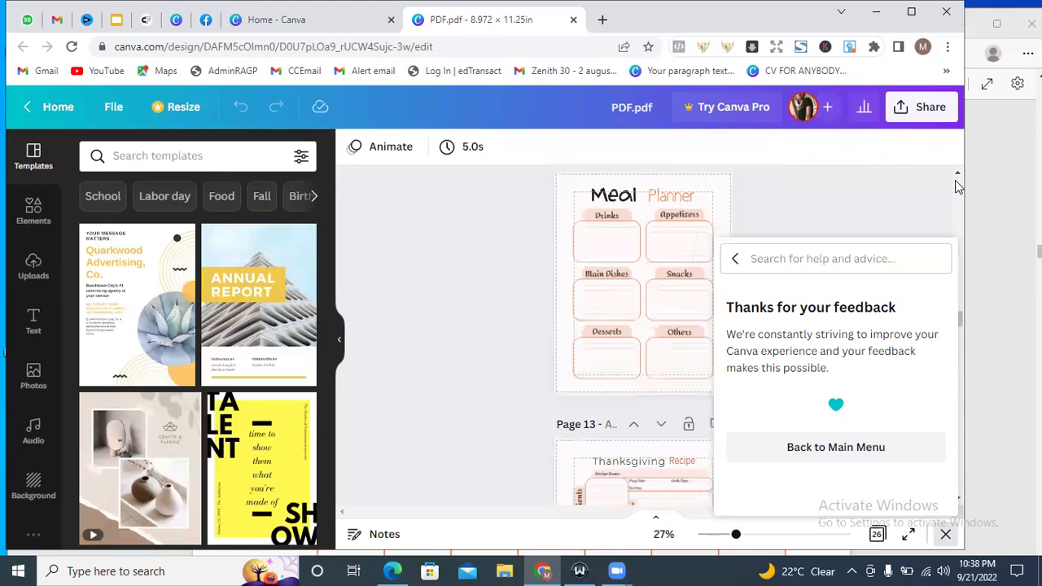
scroll(717, 250, up, 20)
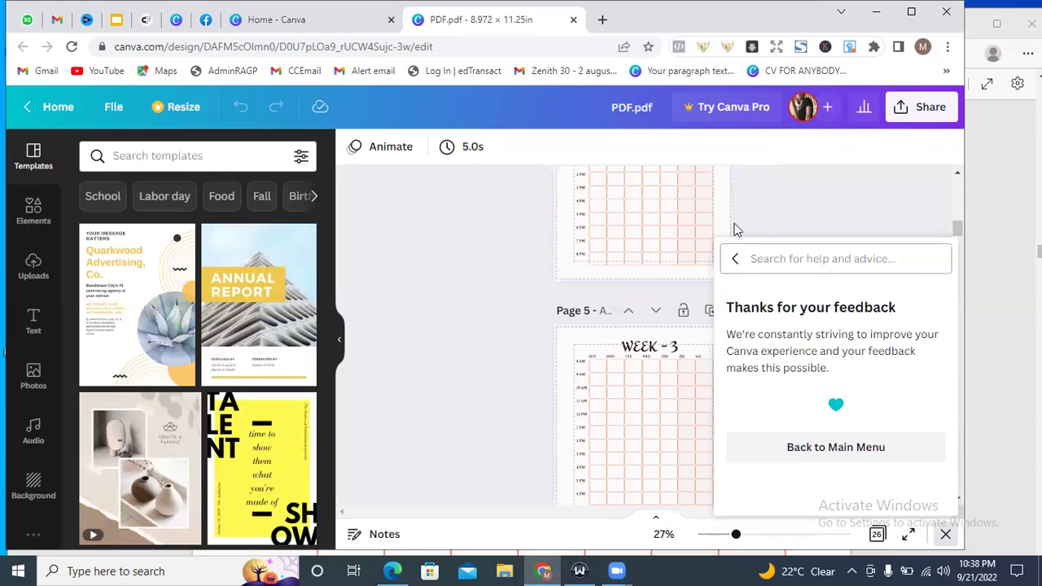
click(958, 175)
click(958, 176)
click(957, 176)
click(957, 176)
click(958, 176)
click(958, 176)
click(957, 176)
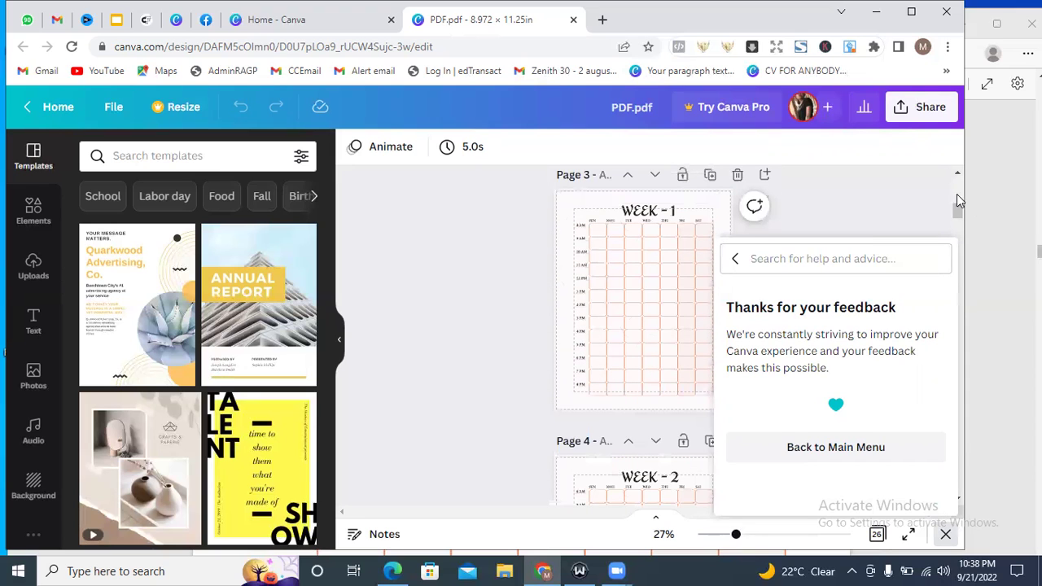
click(958, 187)
click(958, 187)
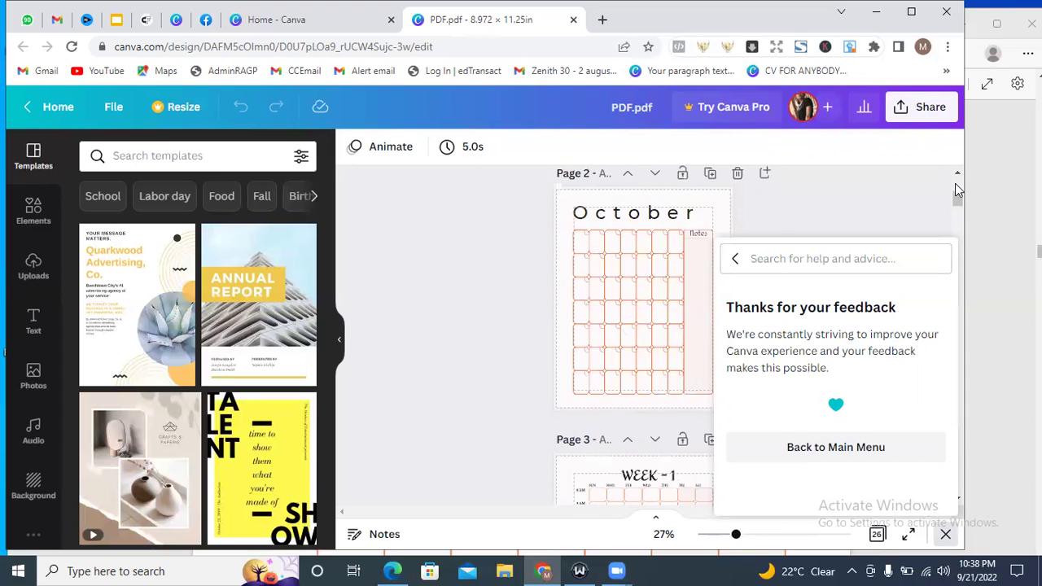
click(957, 187)
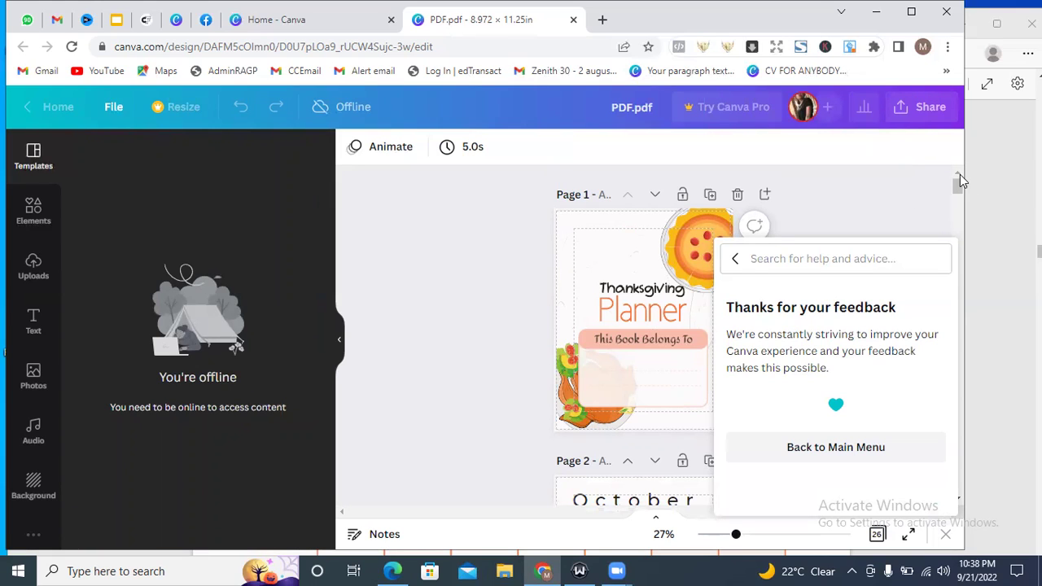
scroll(957, 209, down, 5)
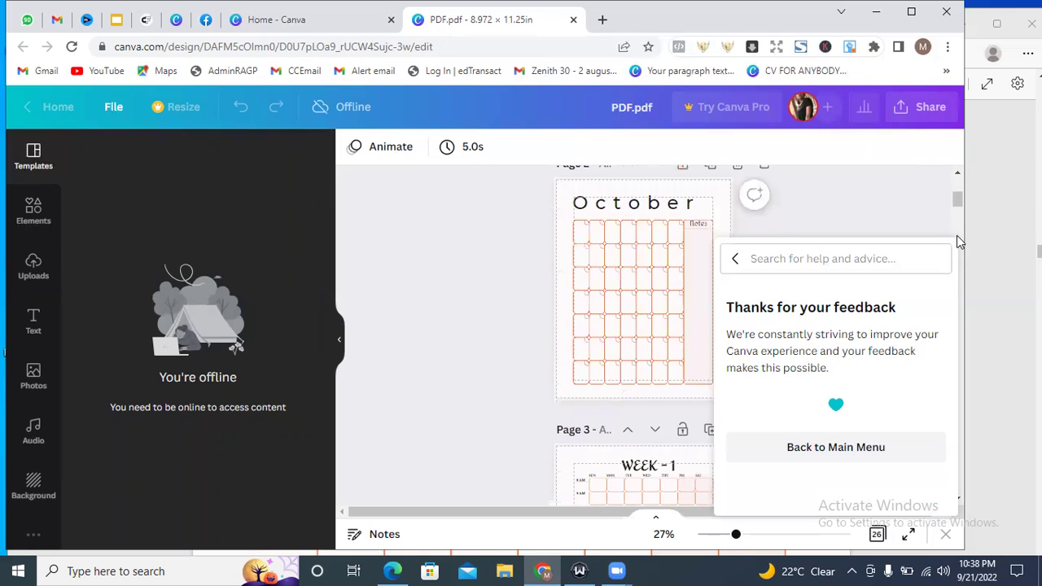
scroll(957, 233, down, 5)
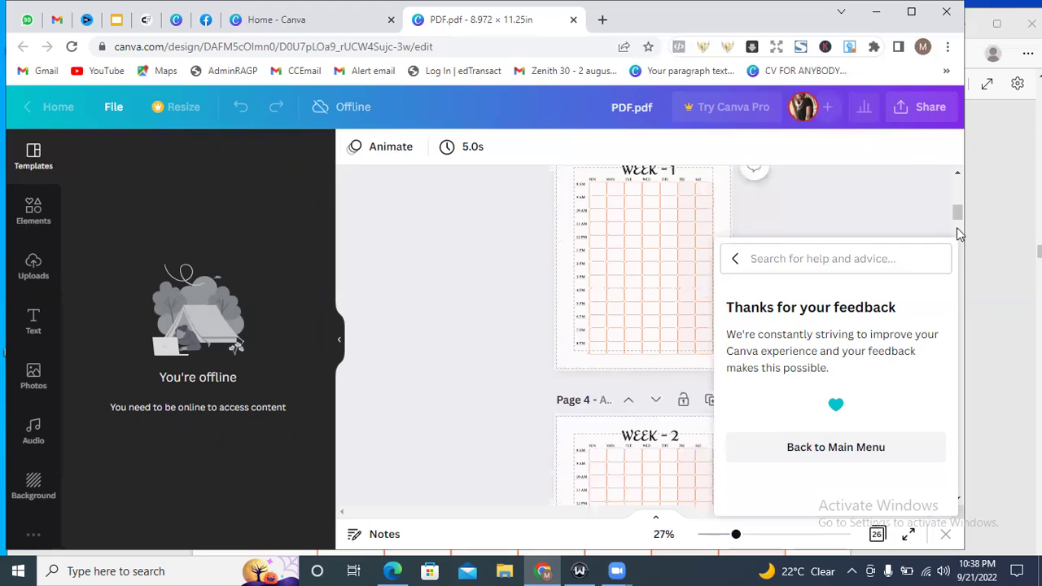
scroll(956, 227, down, 5)
scroll(956, 179, up, 15)
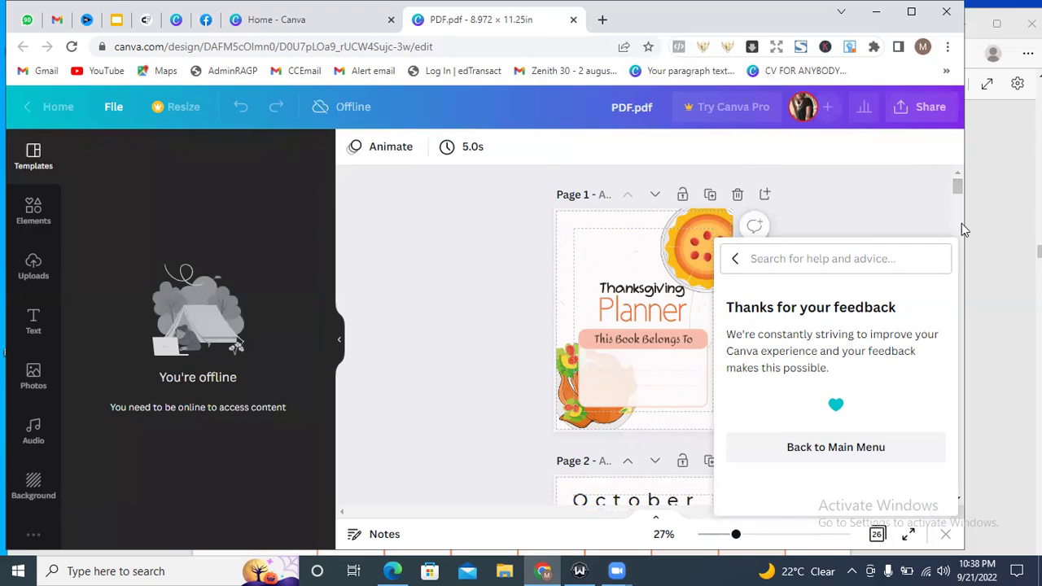
scroll(956, 217, down, 5)
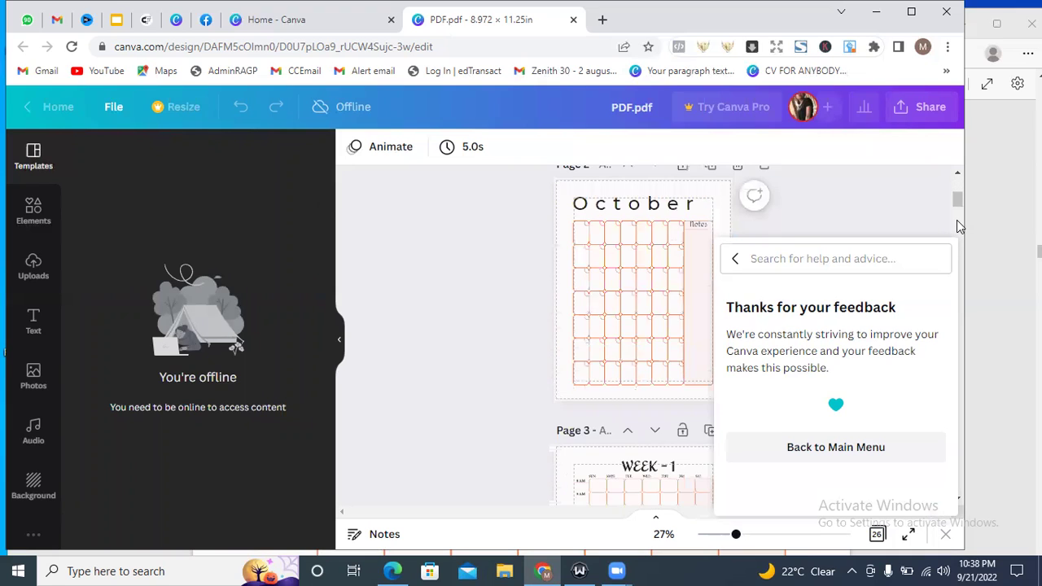
scroll(956, 220, down, 5)
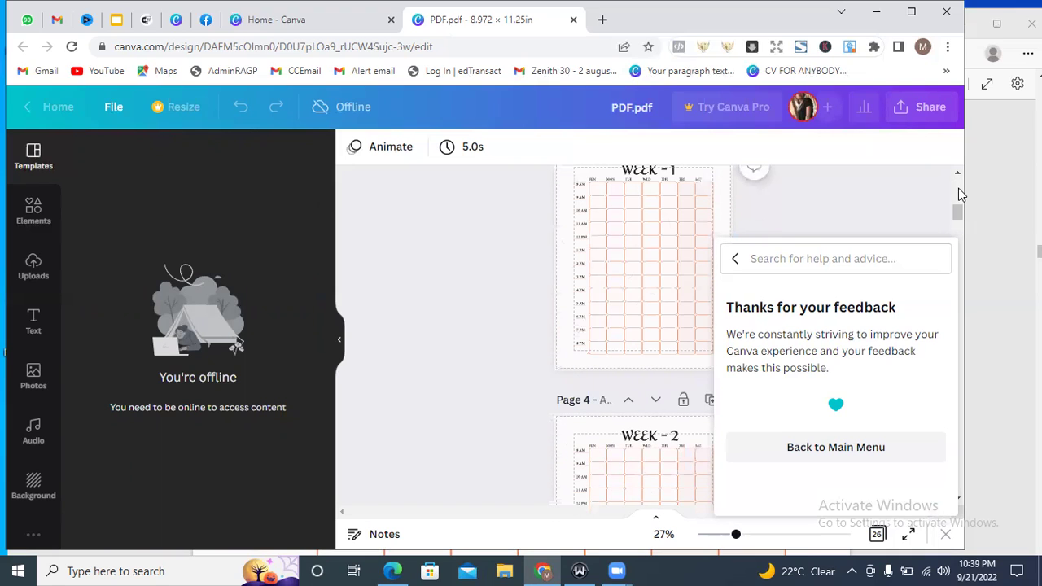
scroll(957, 185, up, 5)
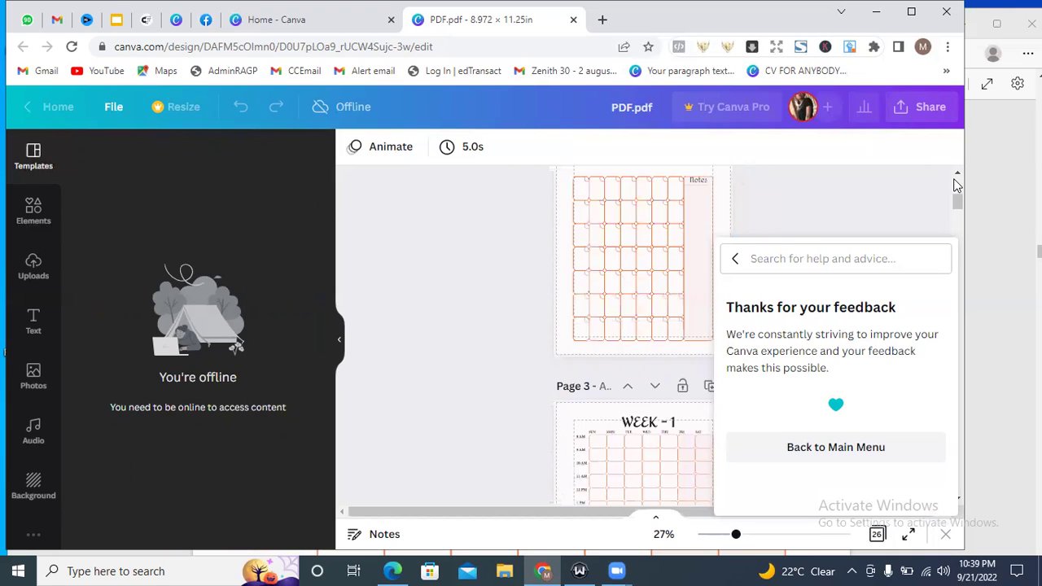
scroll(957, 186, up, 5)
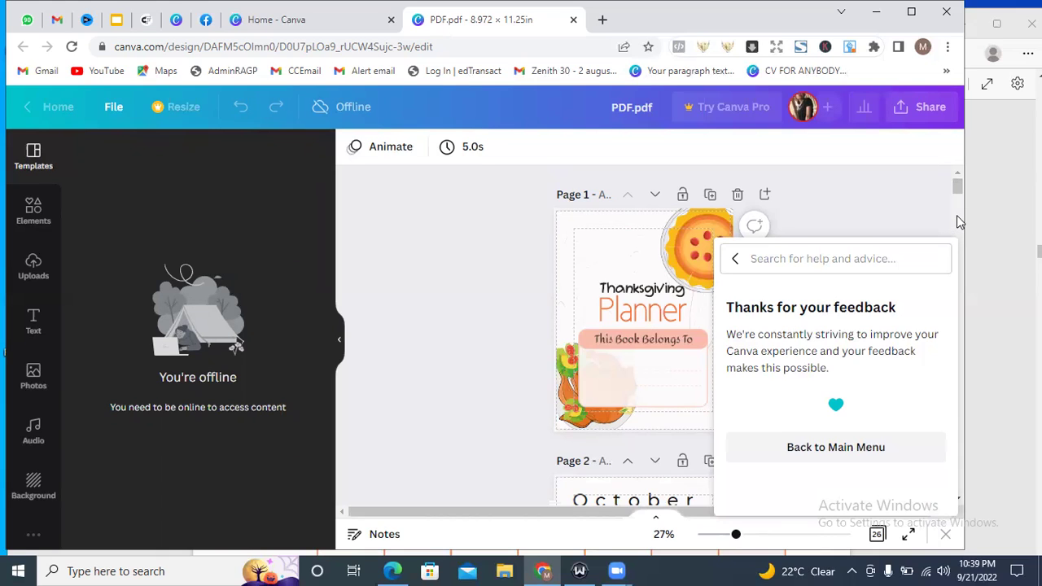
scroll(960, 222, down, 1)
scroll(957, 215, down, 5)
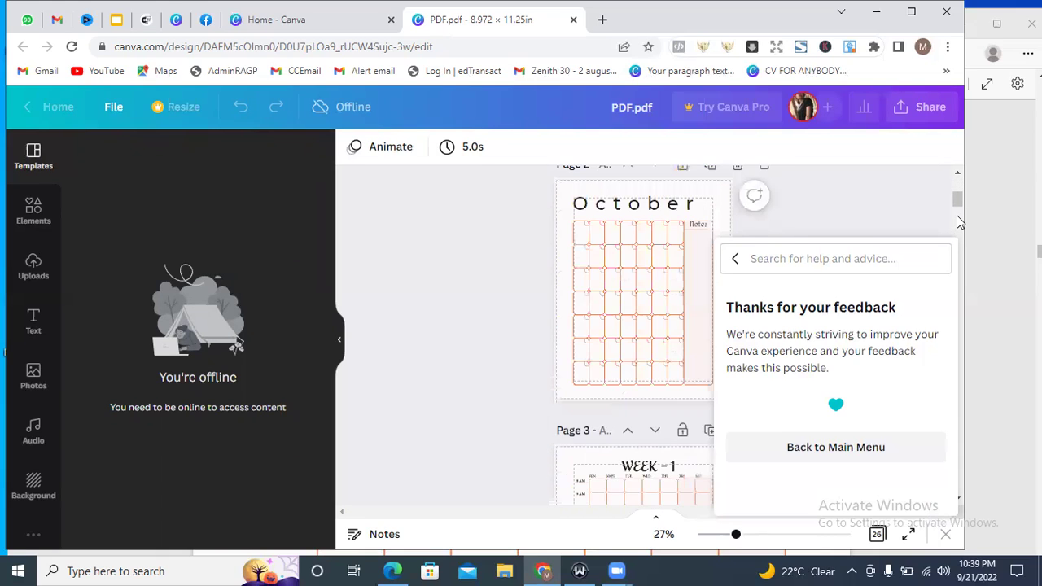